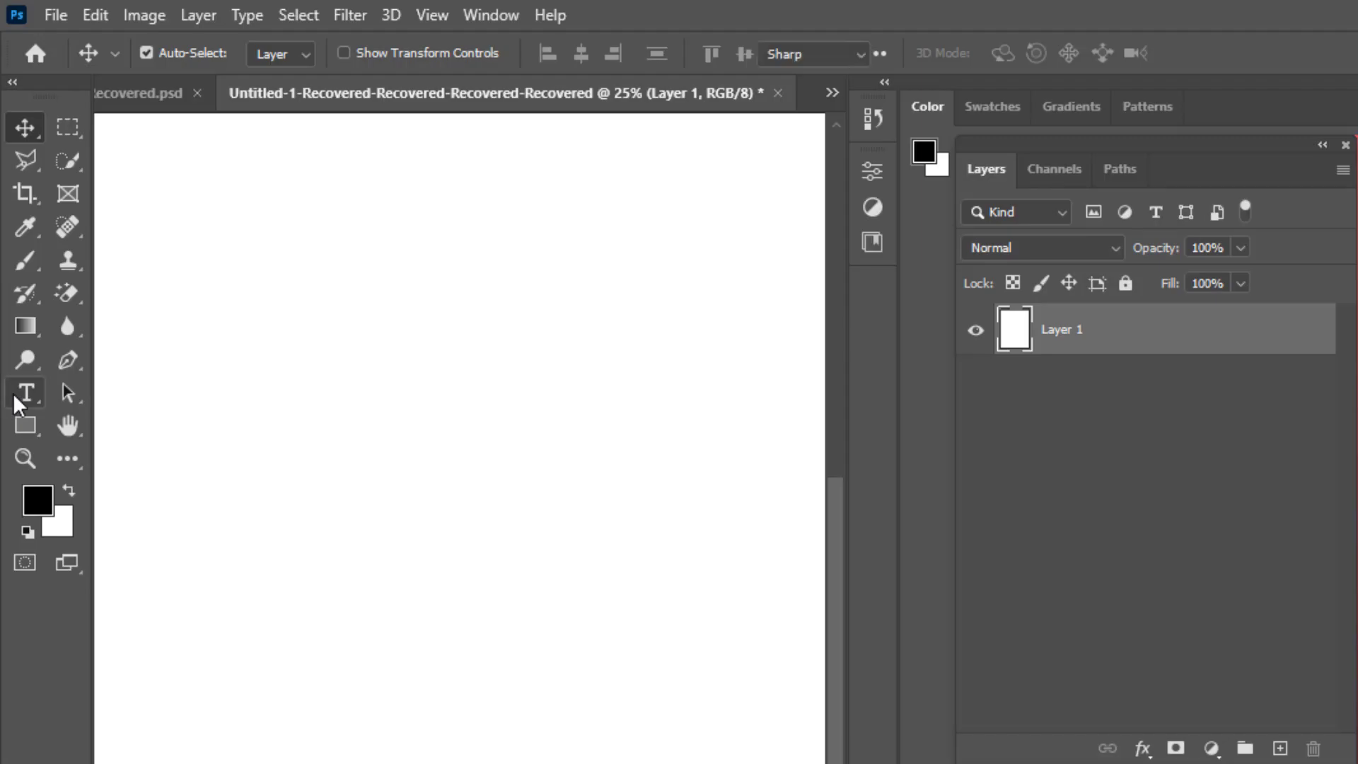
Add a horizontal type layer on the blank page, showing the Lorem Ipsum placeholder.
left_click(24, 393)
left_click(412, 427)
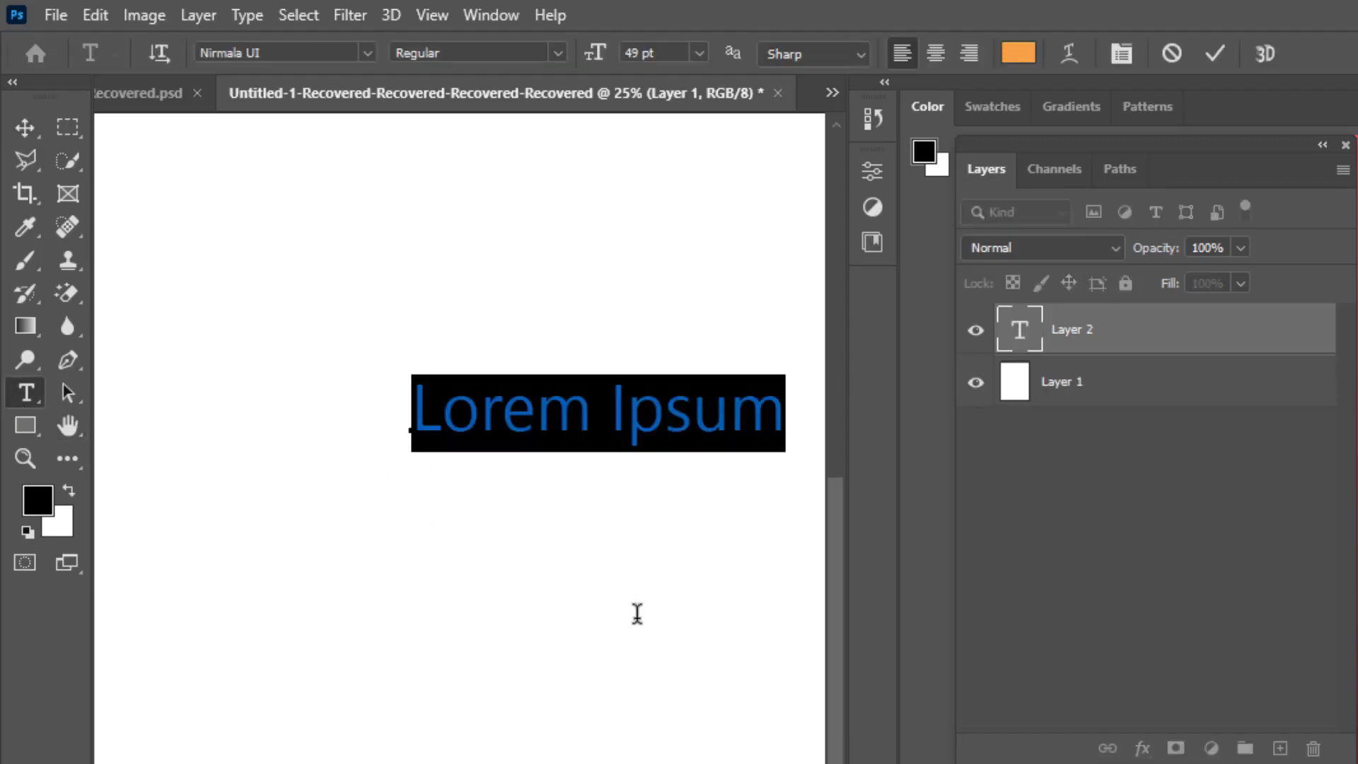
Replace the placeholder with a single letter I and move it higher on the page.
key("Delete")
type("I")
left_click(24, 127)
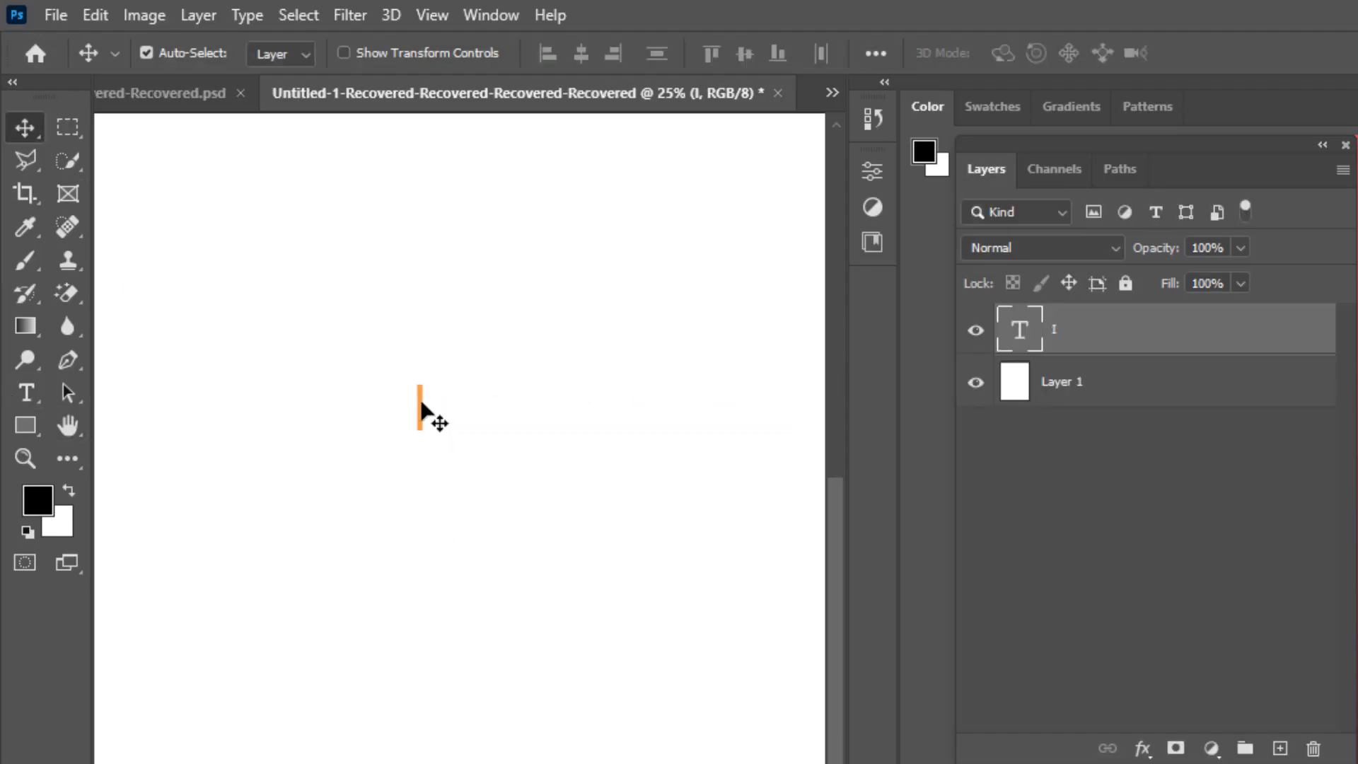
mouse_move(422, 403)
left_mouse_down()
mouse_move(418, 304)
mouse_move(417, 348)
left_mouse_up()
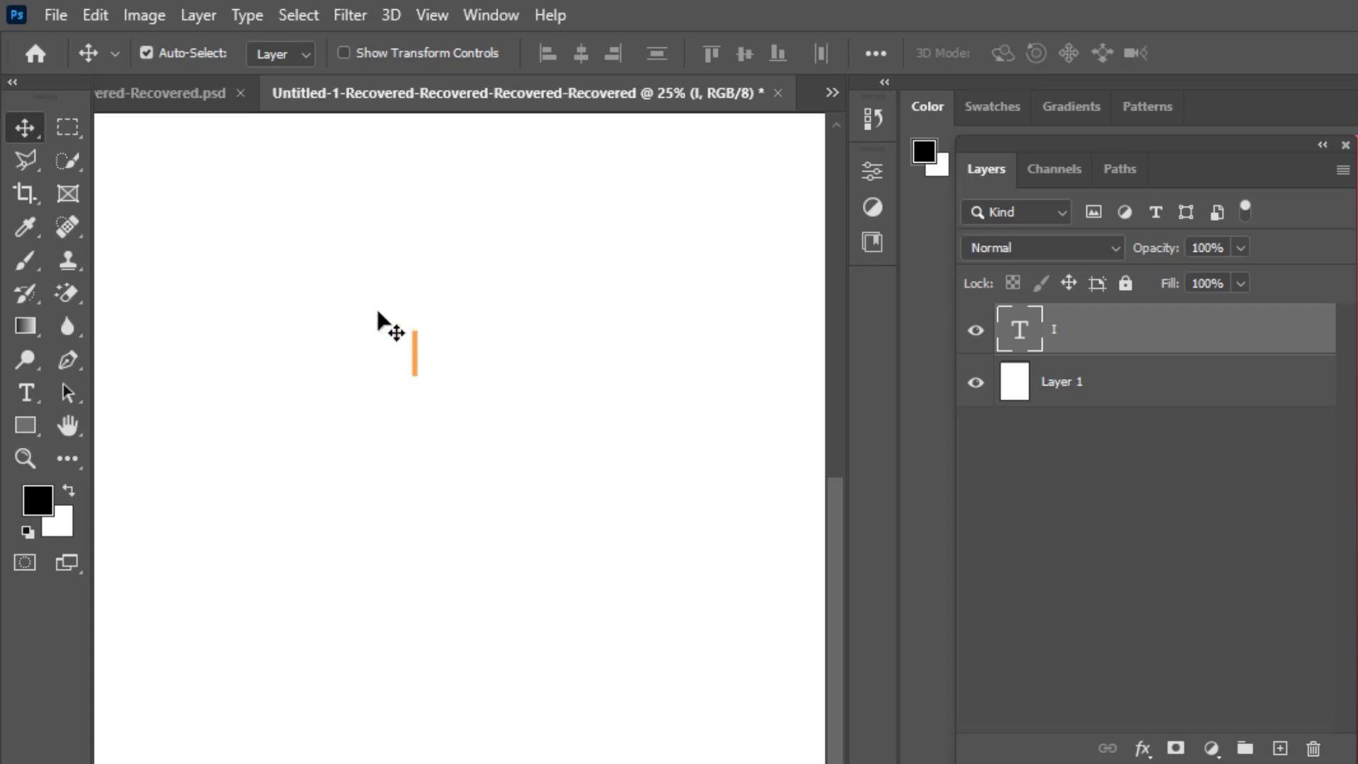
Free-transform the I to about 667% (roughly 327 pt) and show its type properties.
left_click(96, 14)
left_click(239, 570)
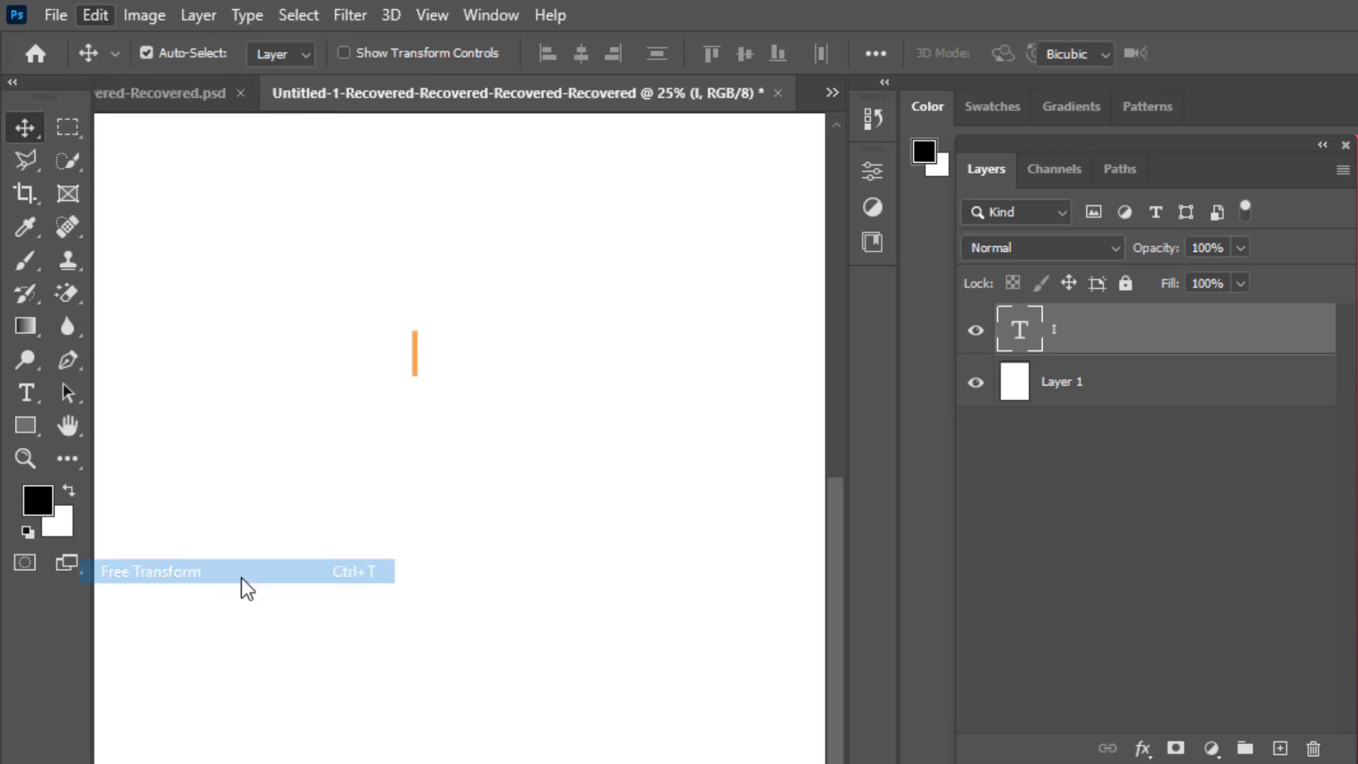
left_click_drag(414, 404, 460, 761)
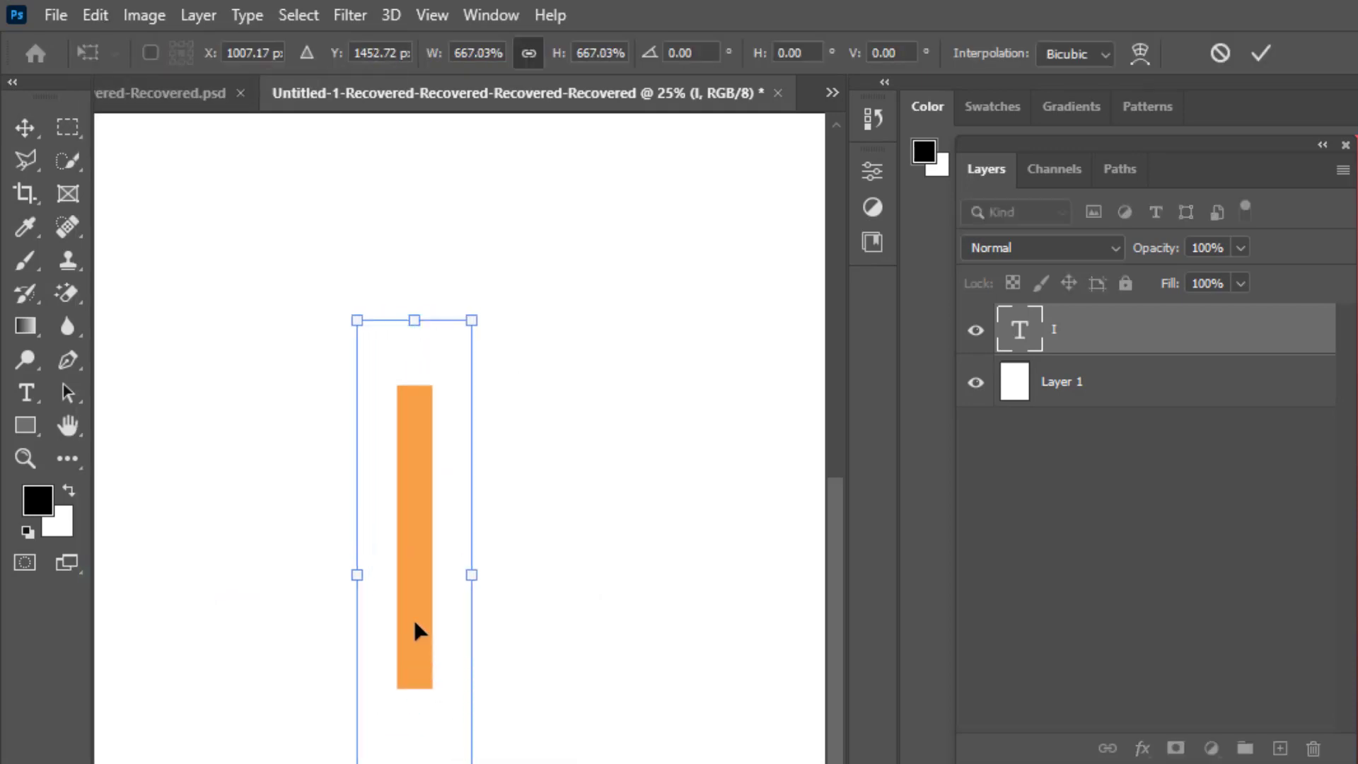
left_click_drag(415, 628, 488, 442)
left_click(25, 127)
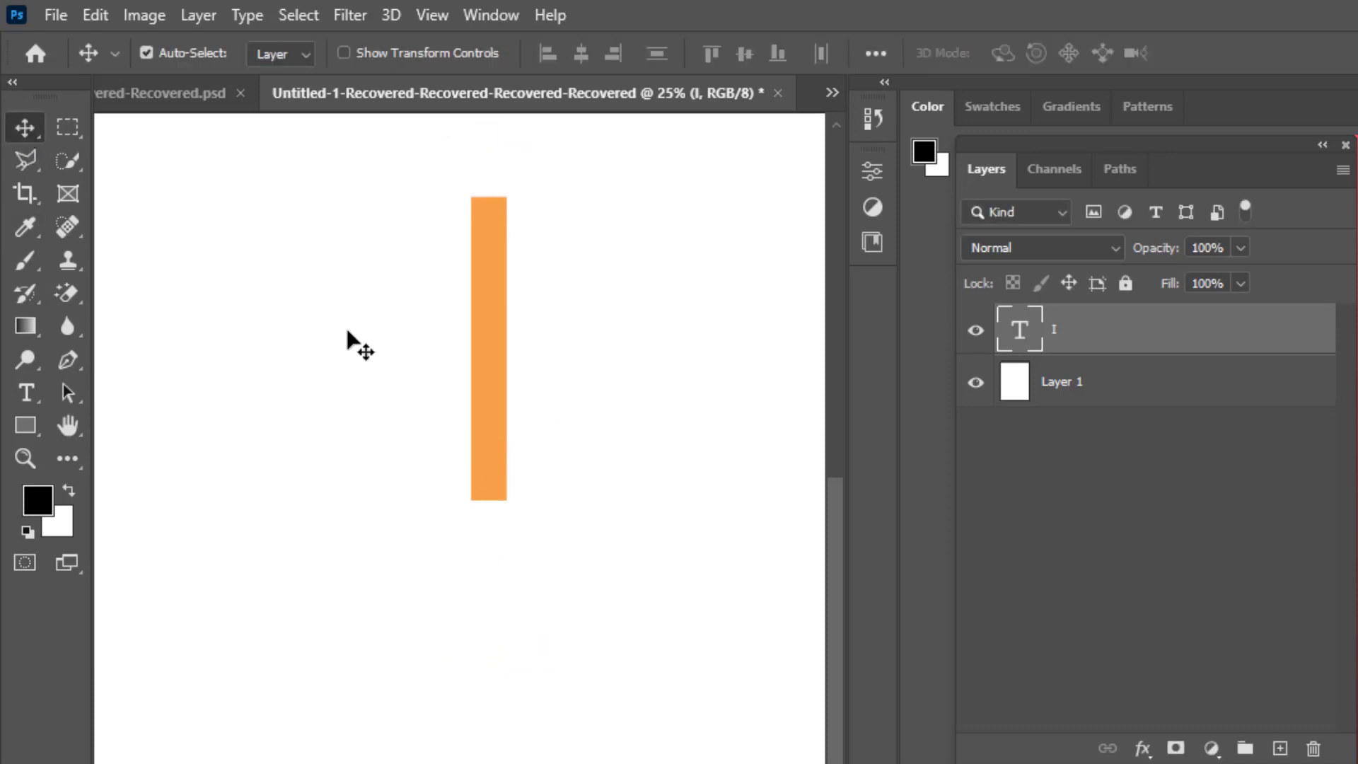
left_click(872, 172)
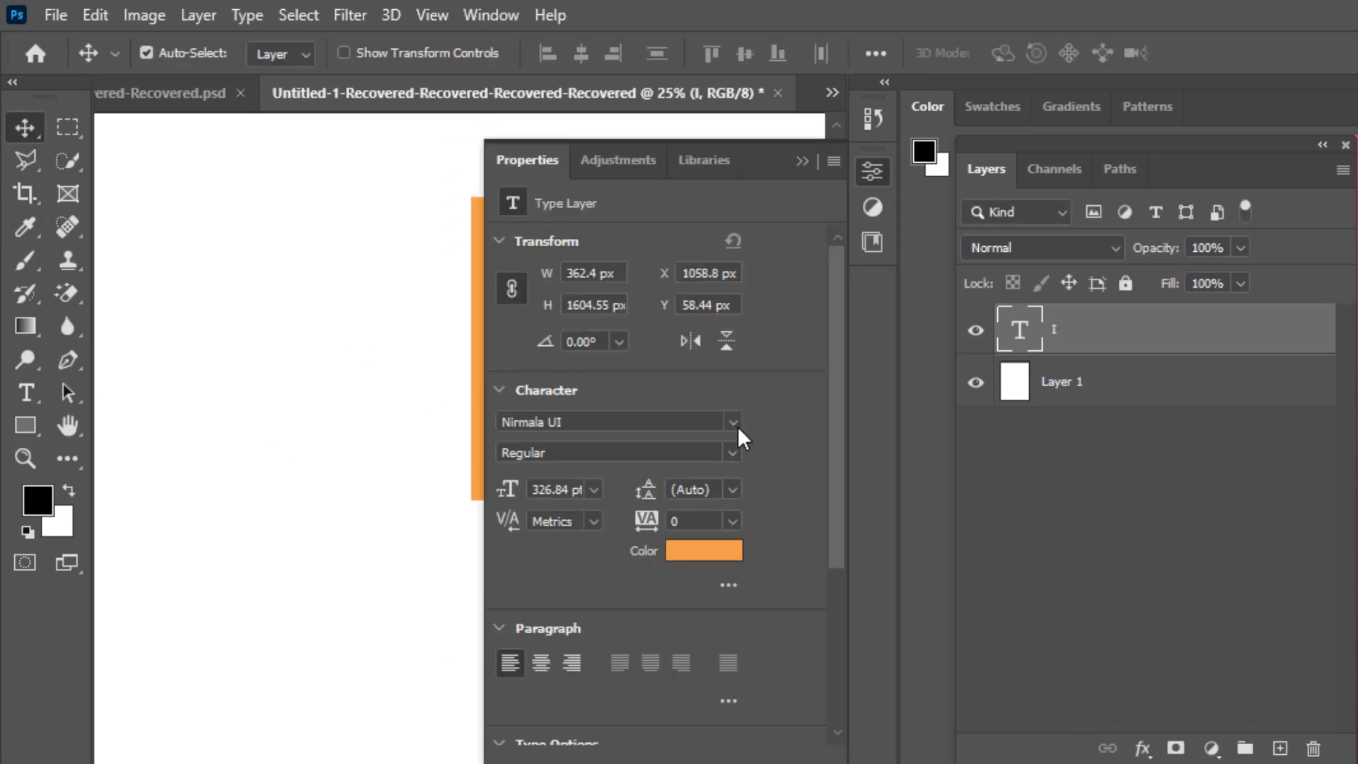
Set the letter I's font to Lucida Bright in the Character properties.
left_click(358, 479)
left_click_drag(302, 440, 283, 440)
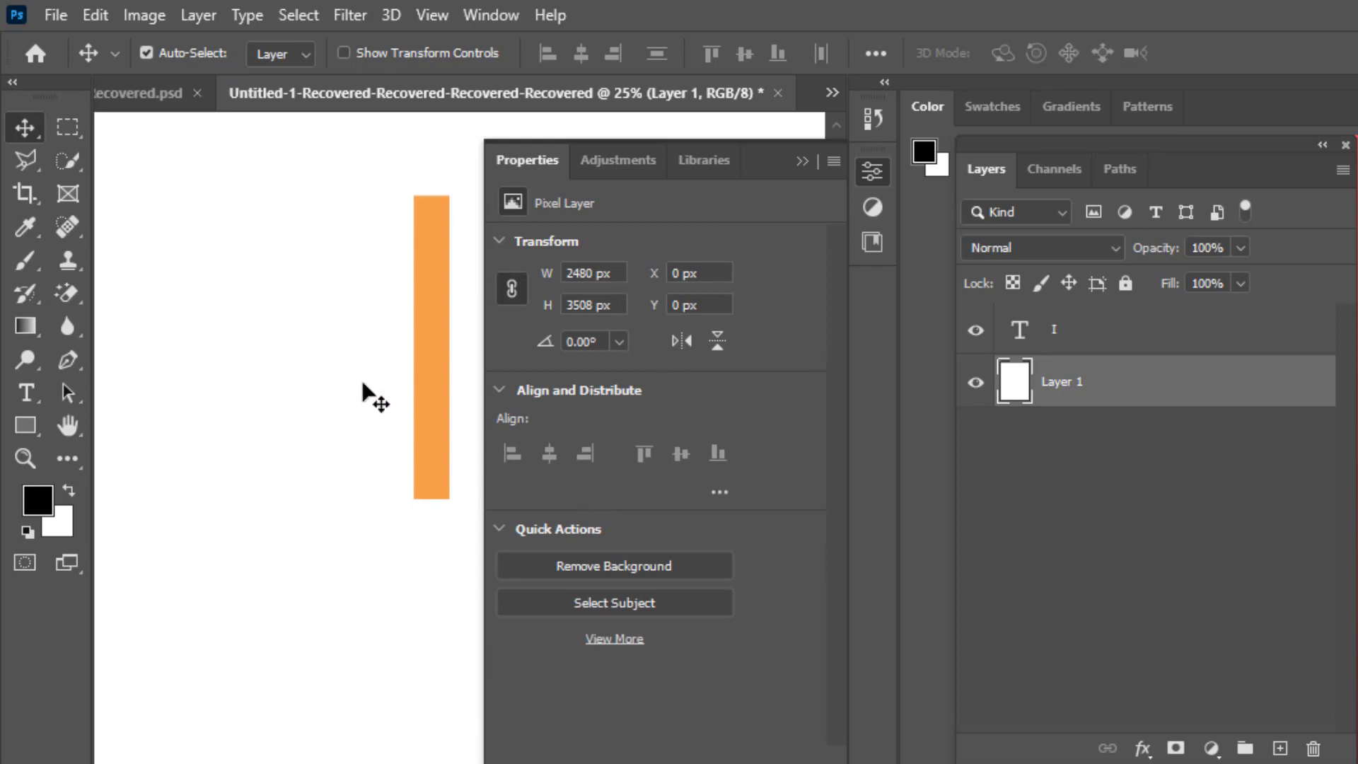
left_click(432, 428)
left_click(731, 421)
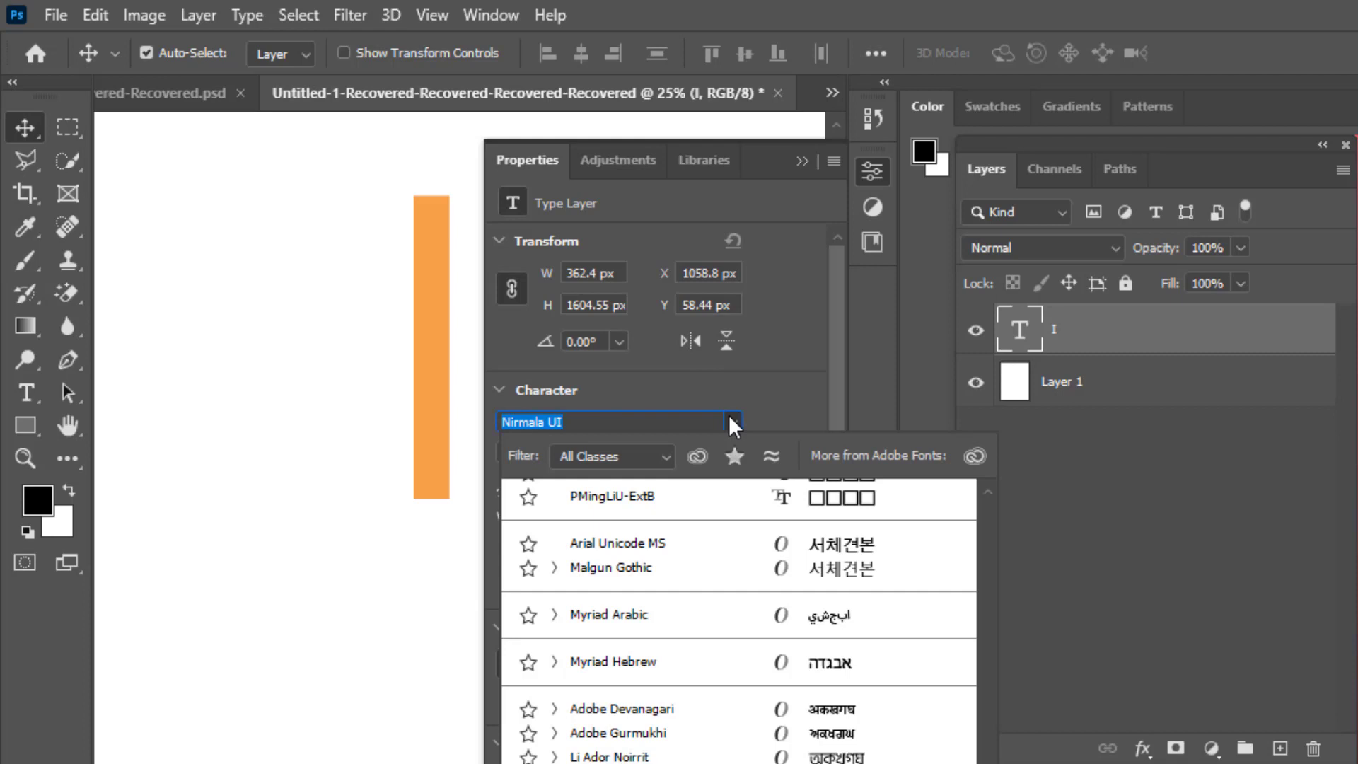
key("Up")
left_click(988, 491)
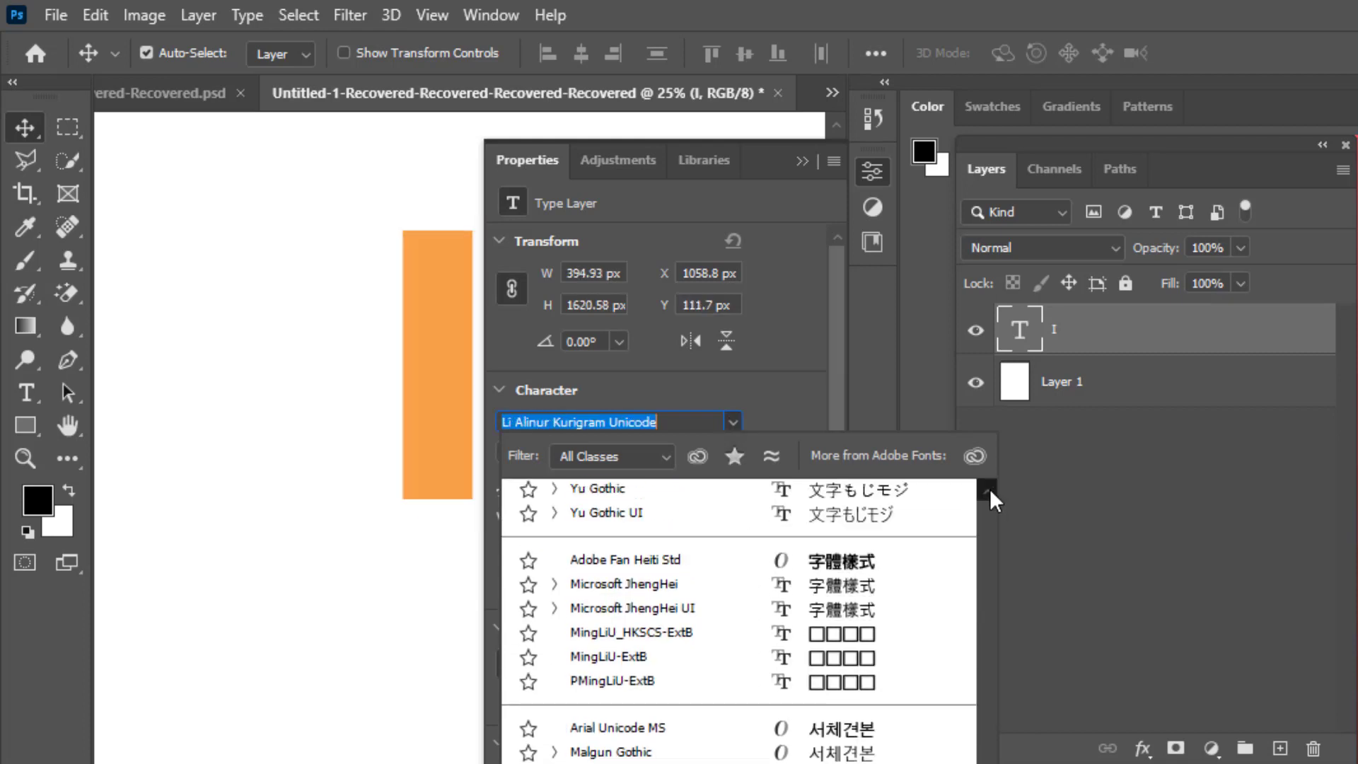
scroll(991, 488, "up", 3)
scroll(989, 484, "up", 3)
scroll(987, 480, "up", 3)
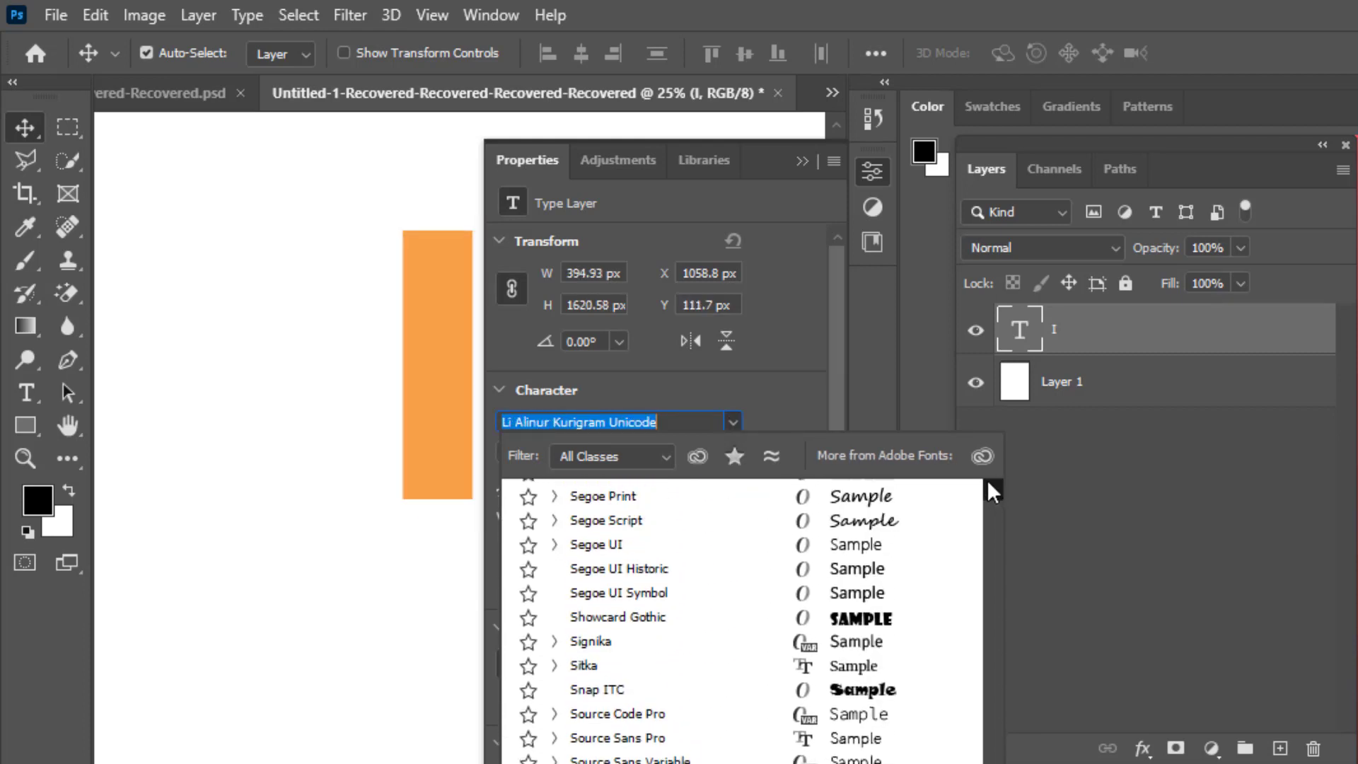
scroll(987, 480, "up", 3)
scroll(986, 480, "up", 5)
scroll(987, 480, "up", 5)
scroll(987, 480, "up", 5)
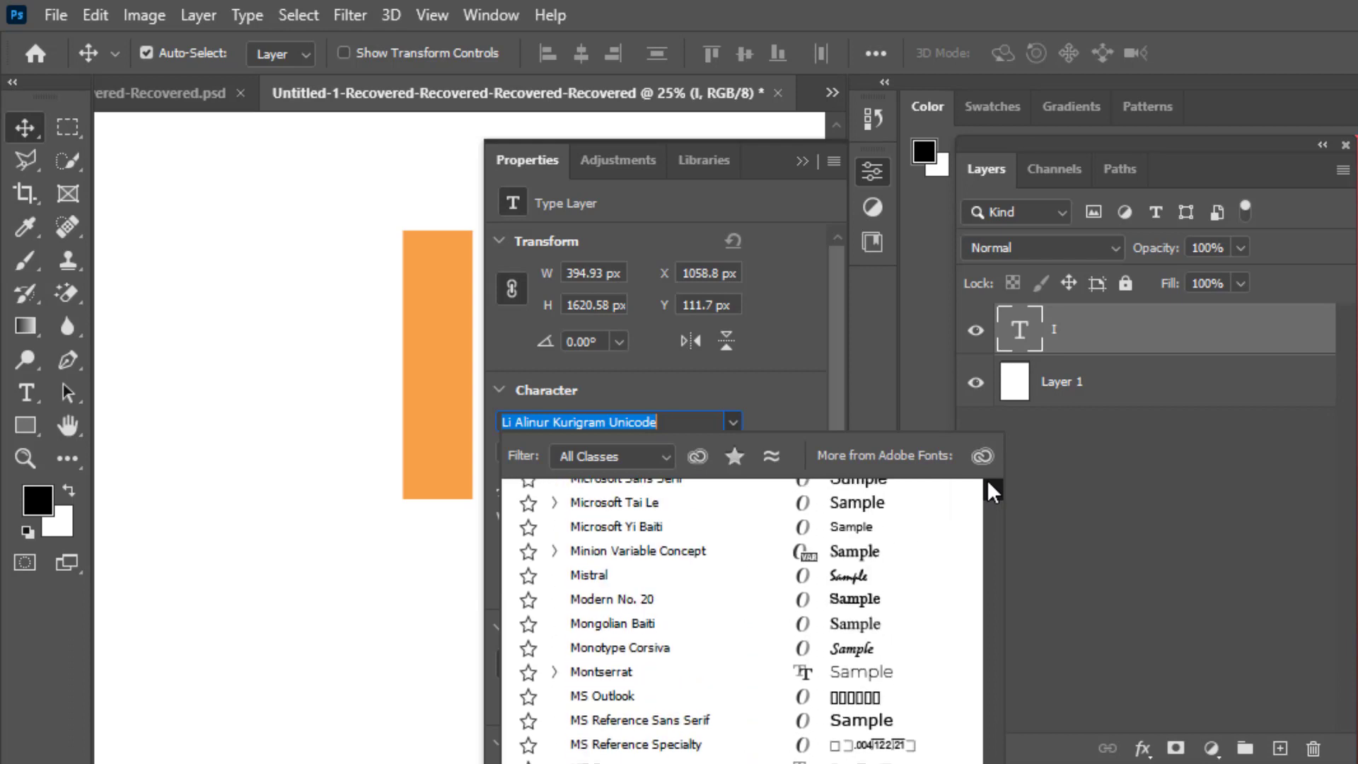
scroll(987, 480, "up", 5)
scroll(989, 484, "up", 4)
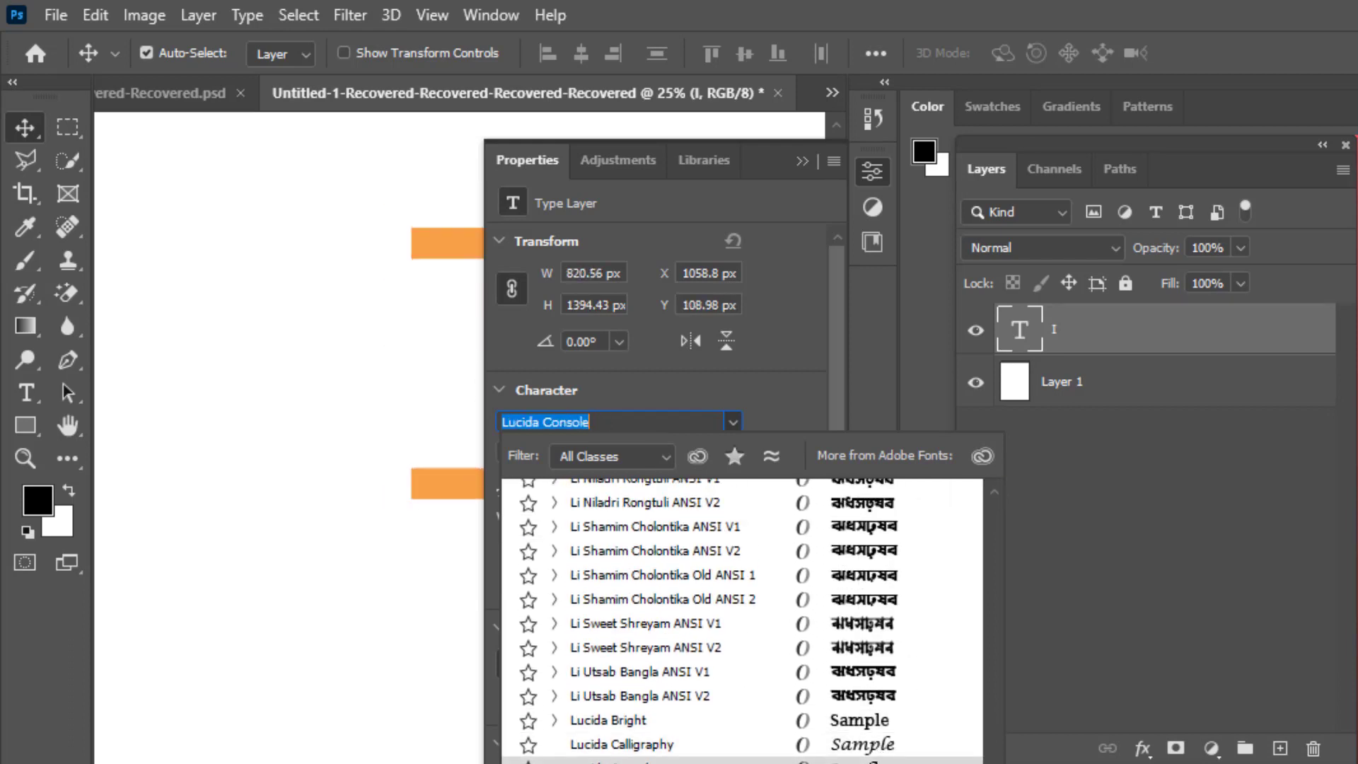
left_click(863, 722)
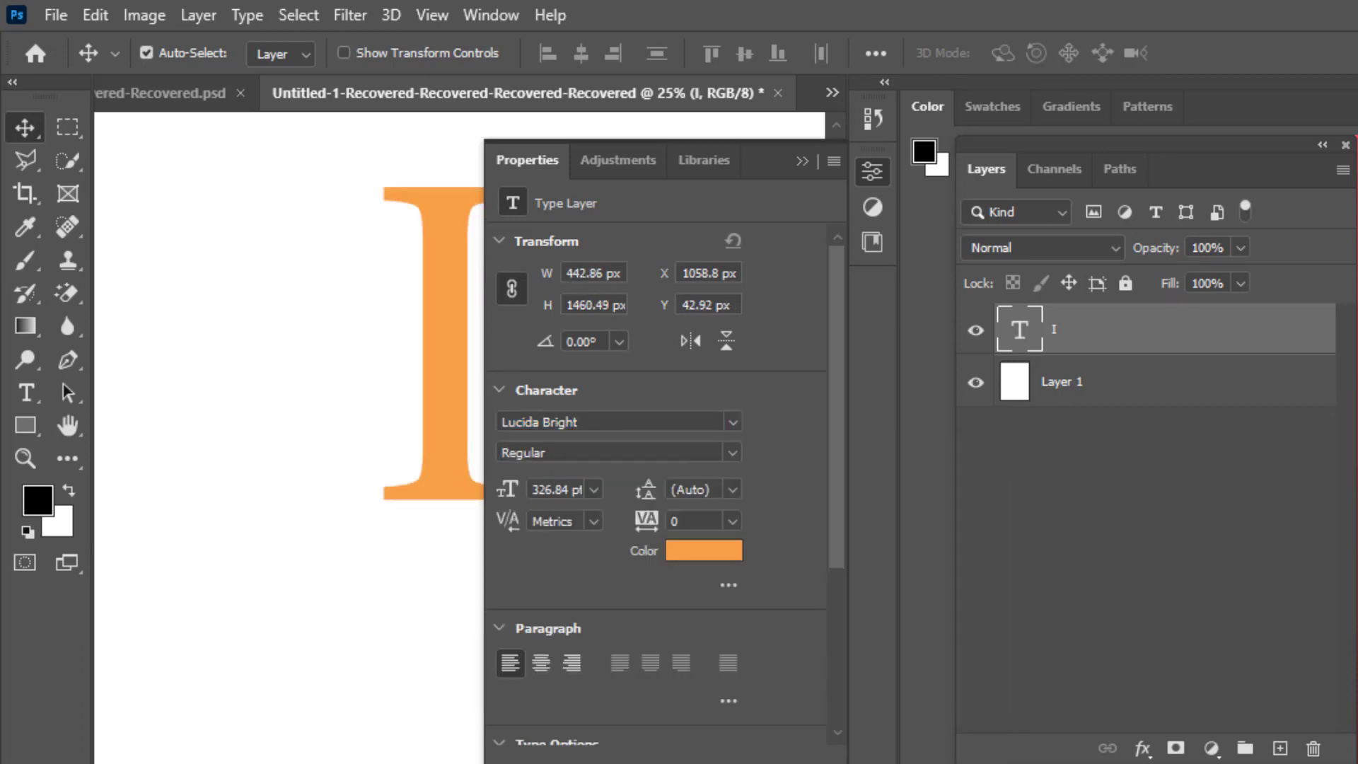
Collapse the properties panel and drag the smiling portrait file into the document.
left_click(806, 162)
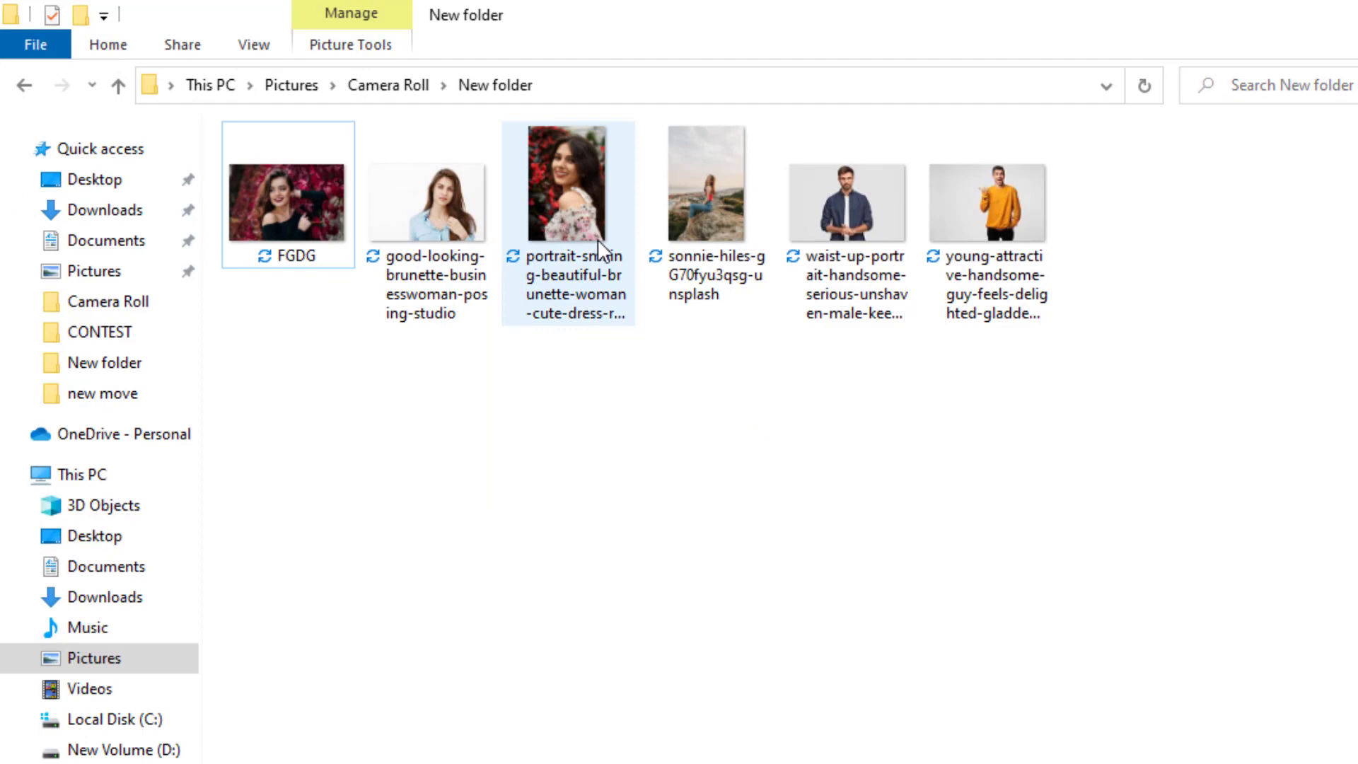
left_click(570, 206)
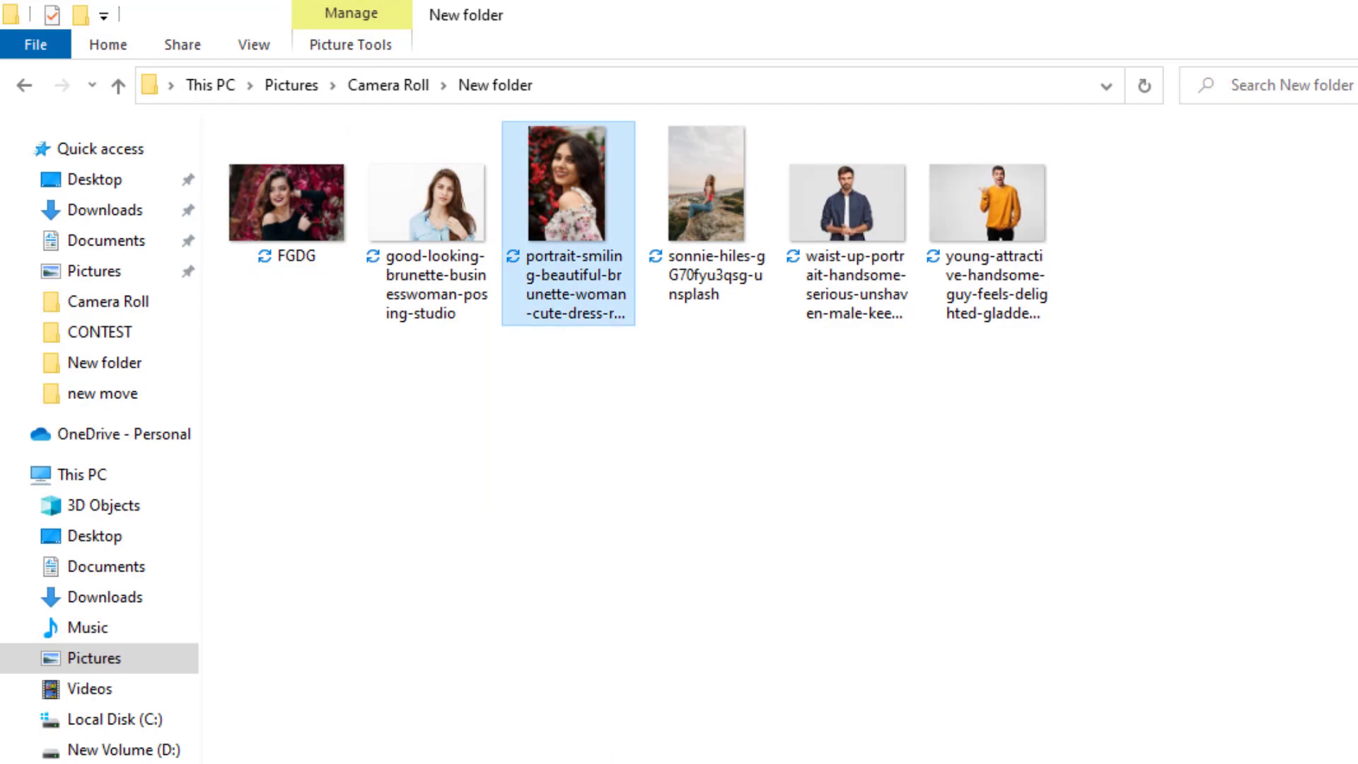
left_click_drag(569, 205, 478, 600)
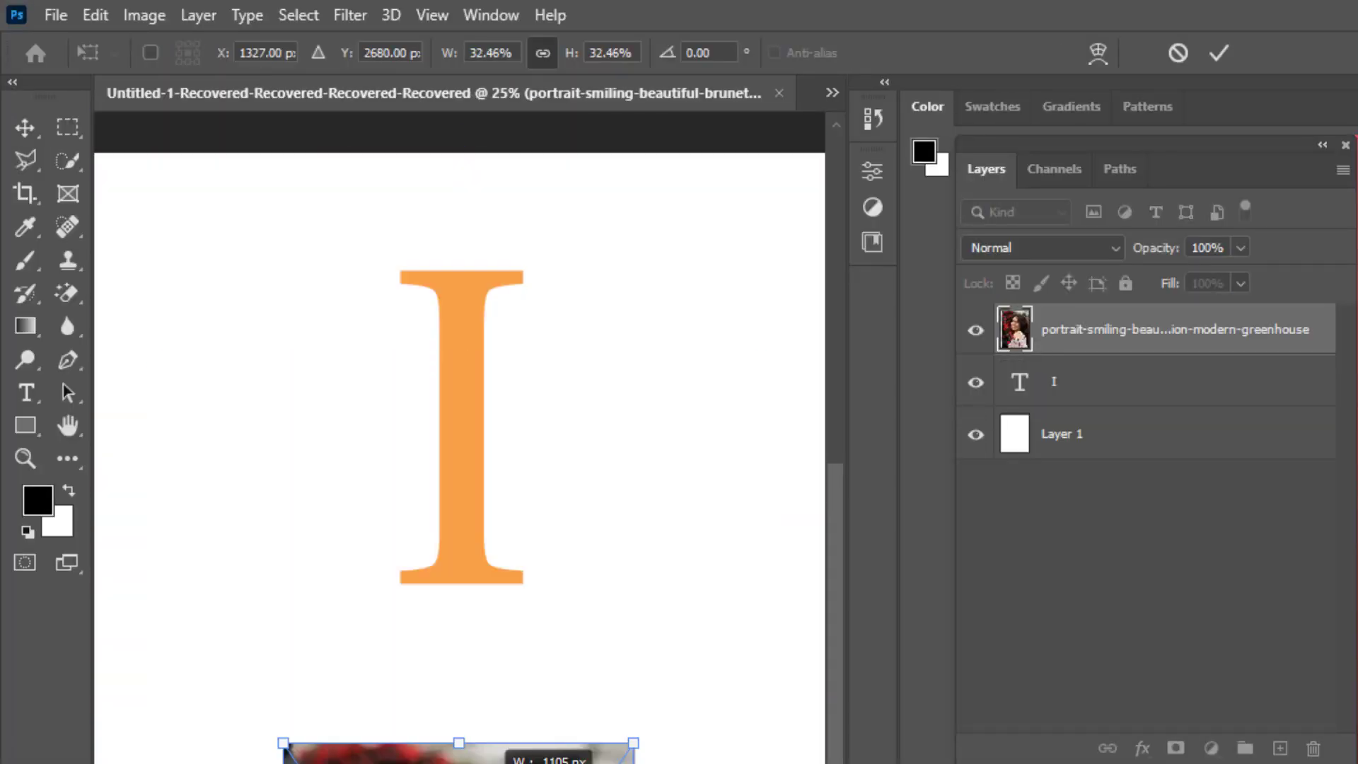
Shrink the portrait to fit the page and move its layer beneath the letter I.
mouse_move(457, 149)
left_mouse_down()
mouse_move(496, 729)
mouse_move(498, 349)
left_mouse_up()
left_click(25, 127)
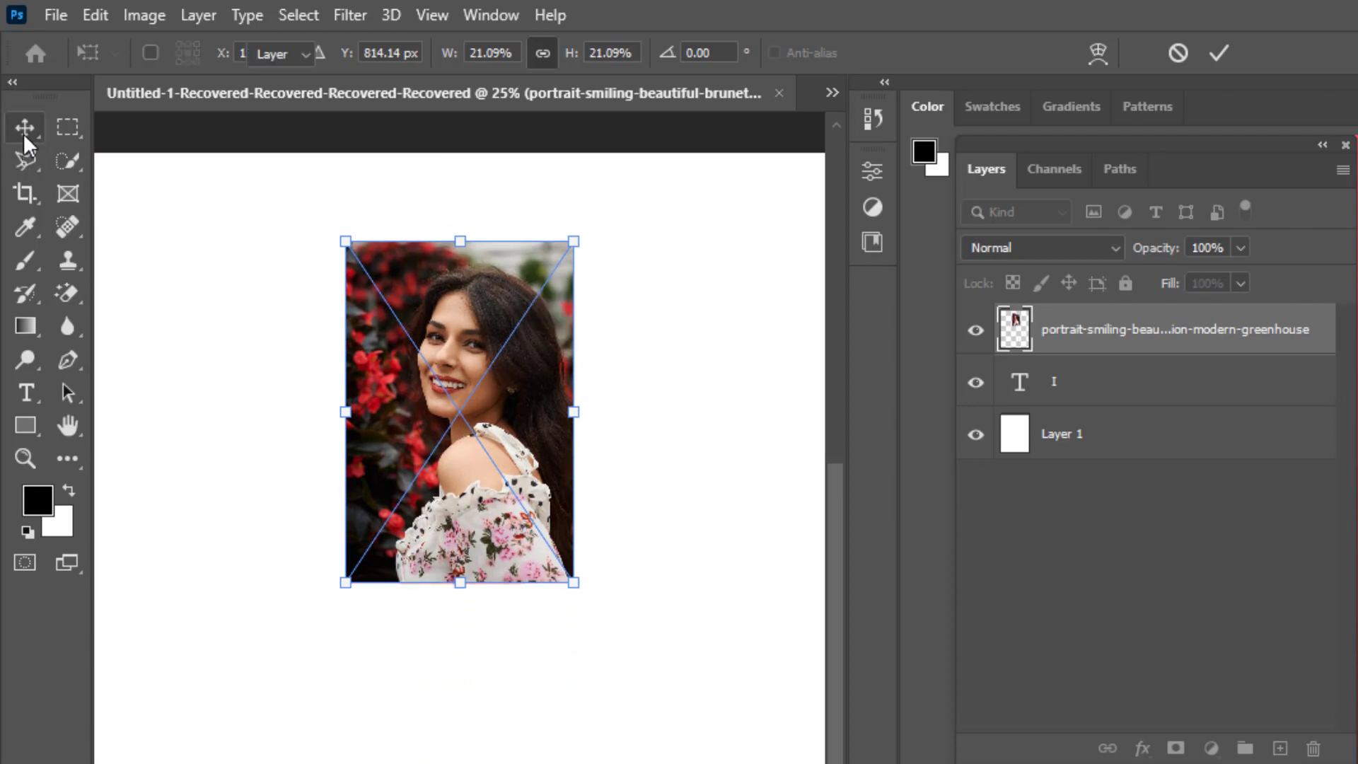
left_click(554, 654)
scroll(554, 654, "down", 1)
scroll(554, 654, "down", 1)
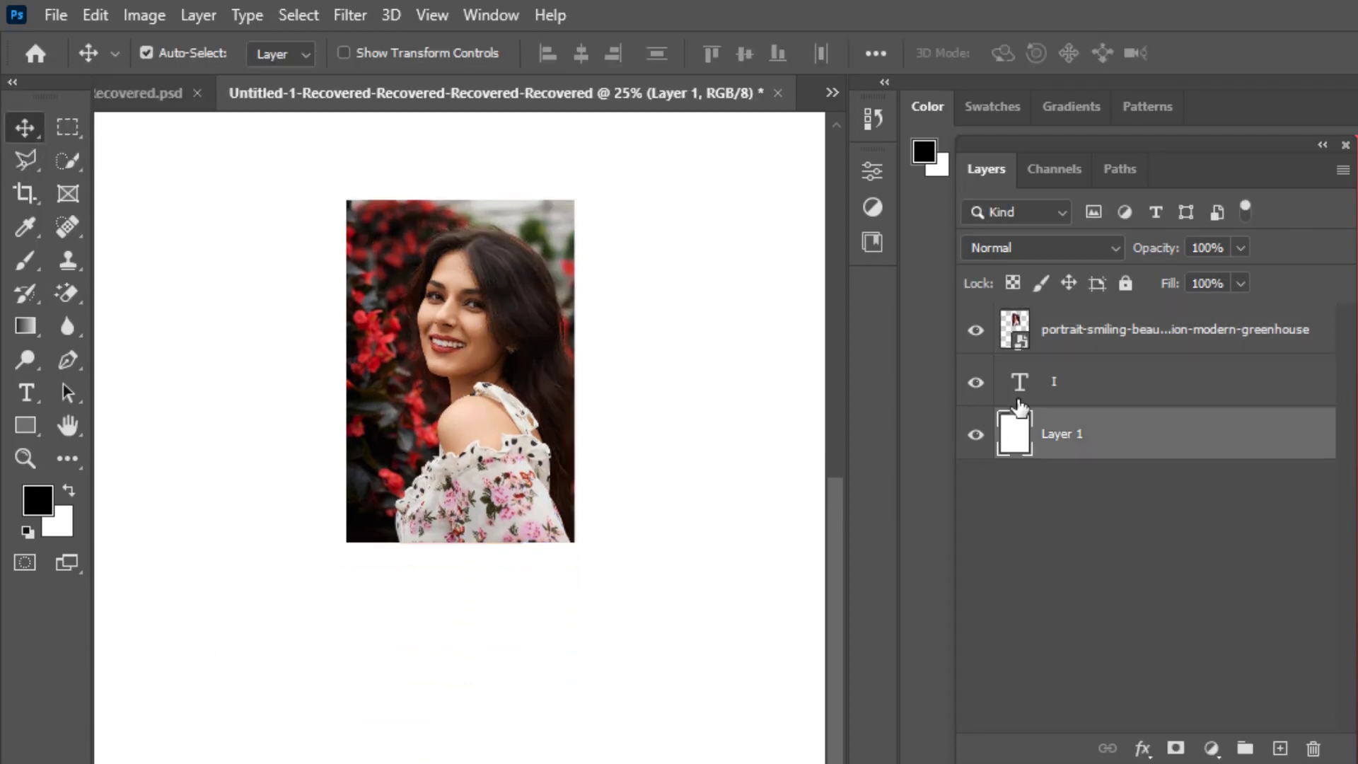
left_click_drag(1109, 345, 1083, 407)
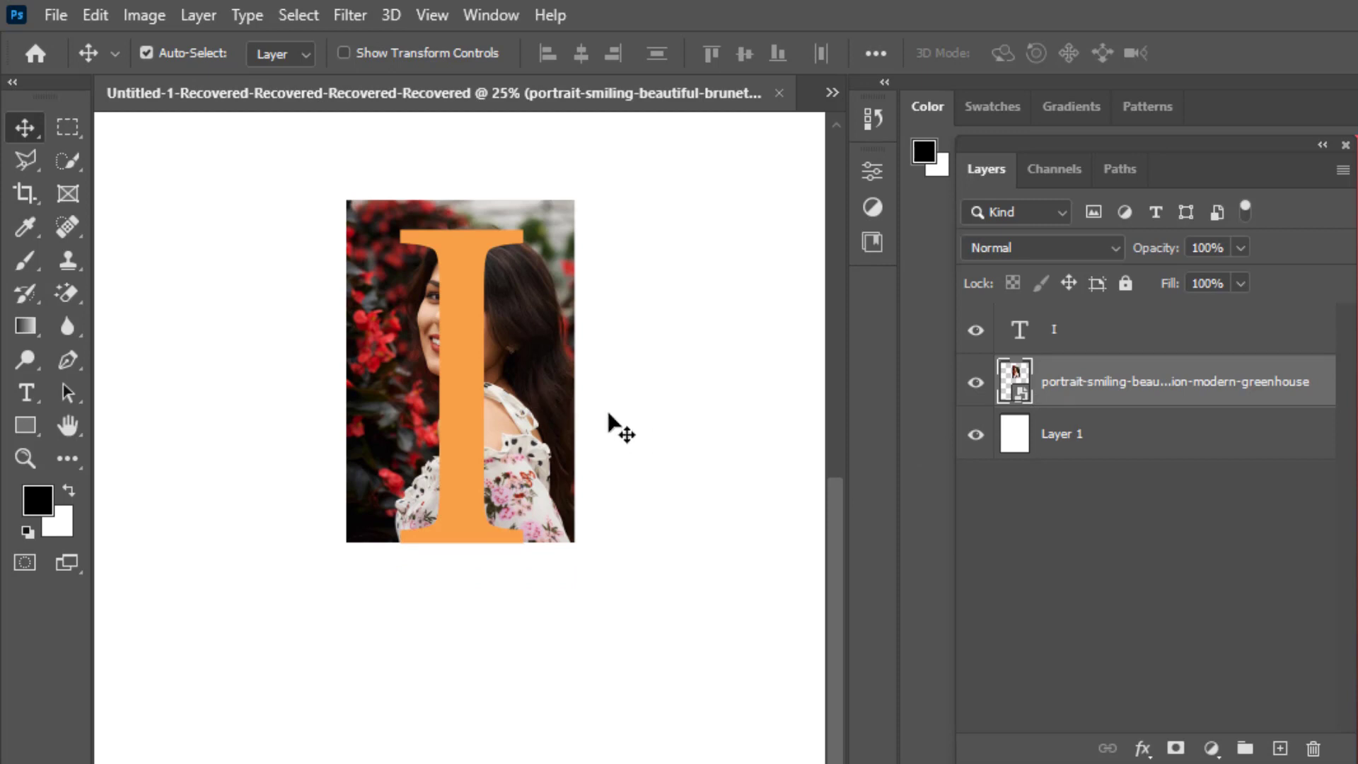
Nudge the portrait into alignment with the I, then stack it back above the letter.
key("shift+Right")
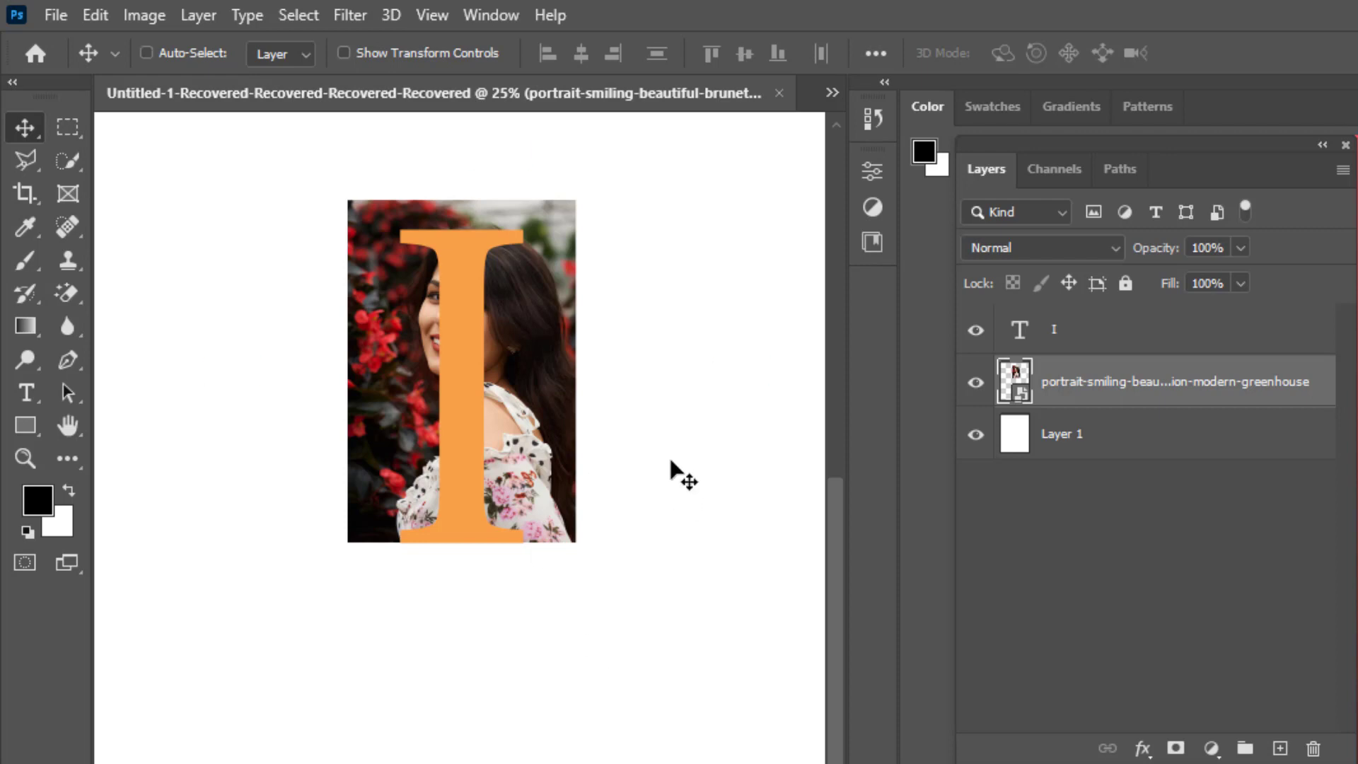
key("ctrl+plus")
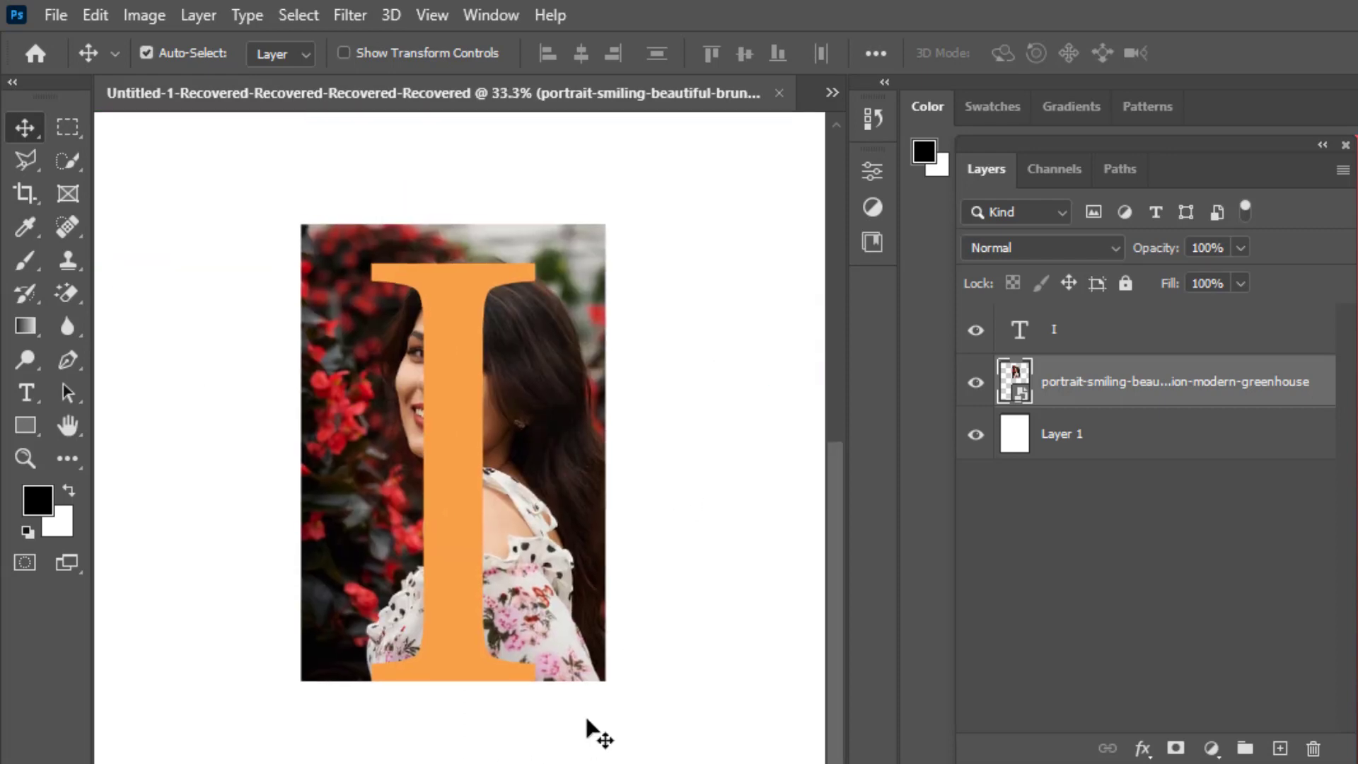
left_click_drag(563, 490, 564, 508)
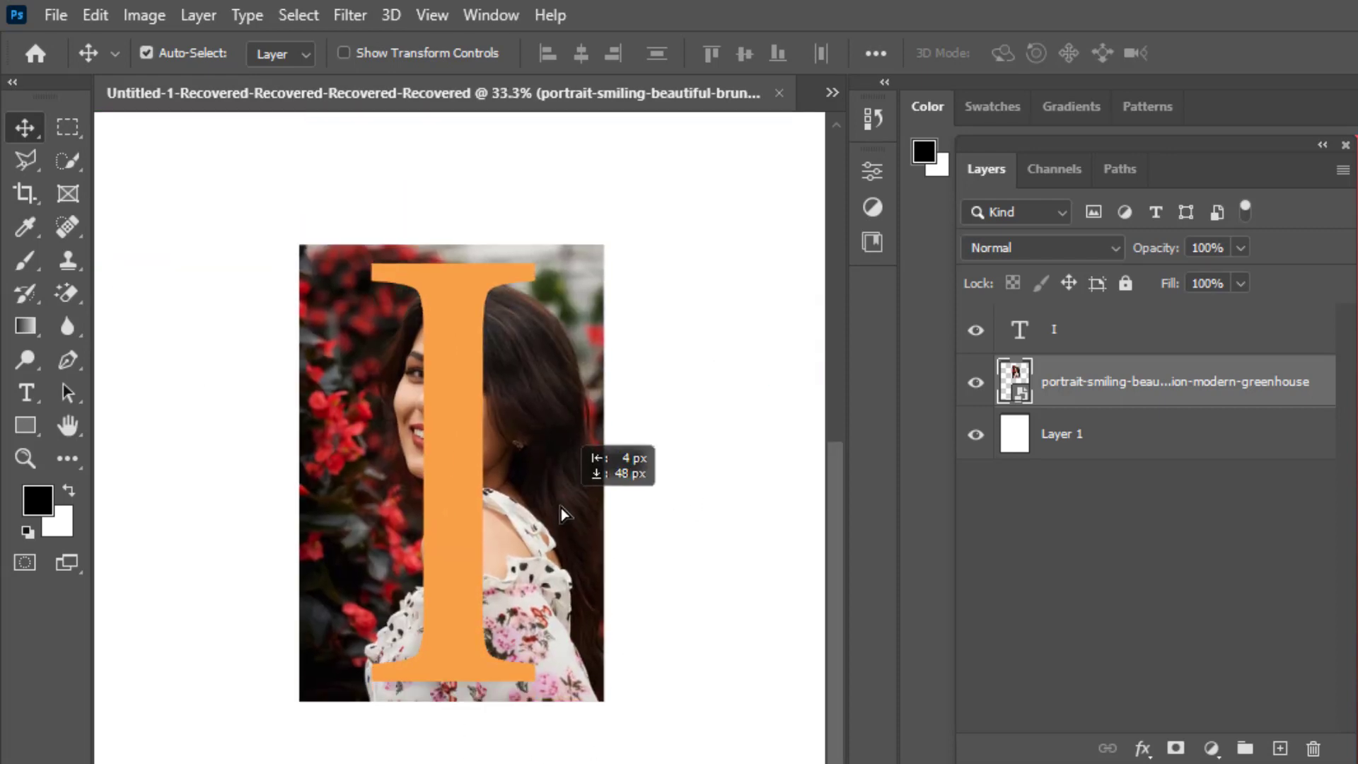
key("Right")
key("Right")
key("Right")
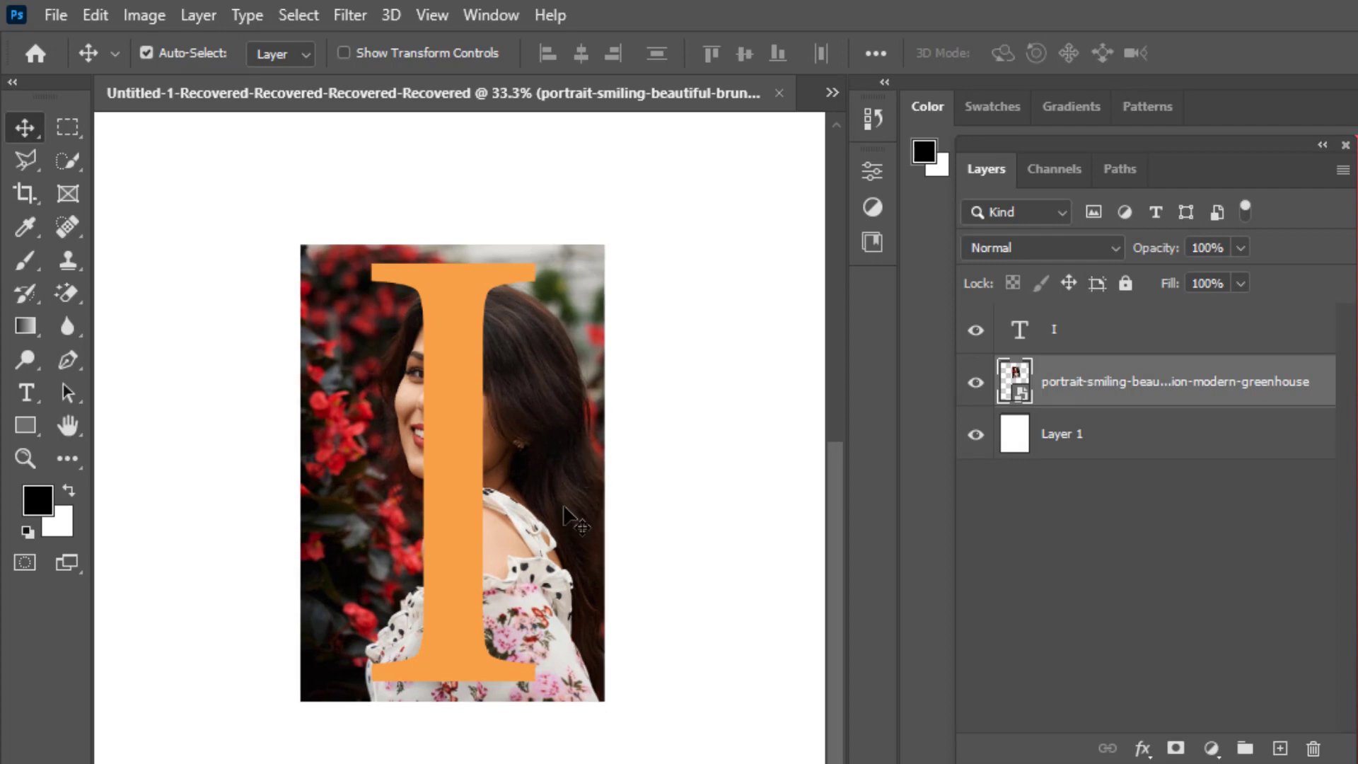
key("Right")
key("Right")
key("Right")
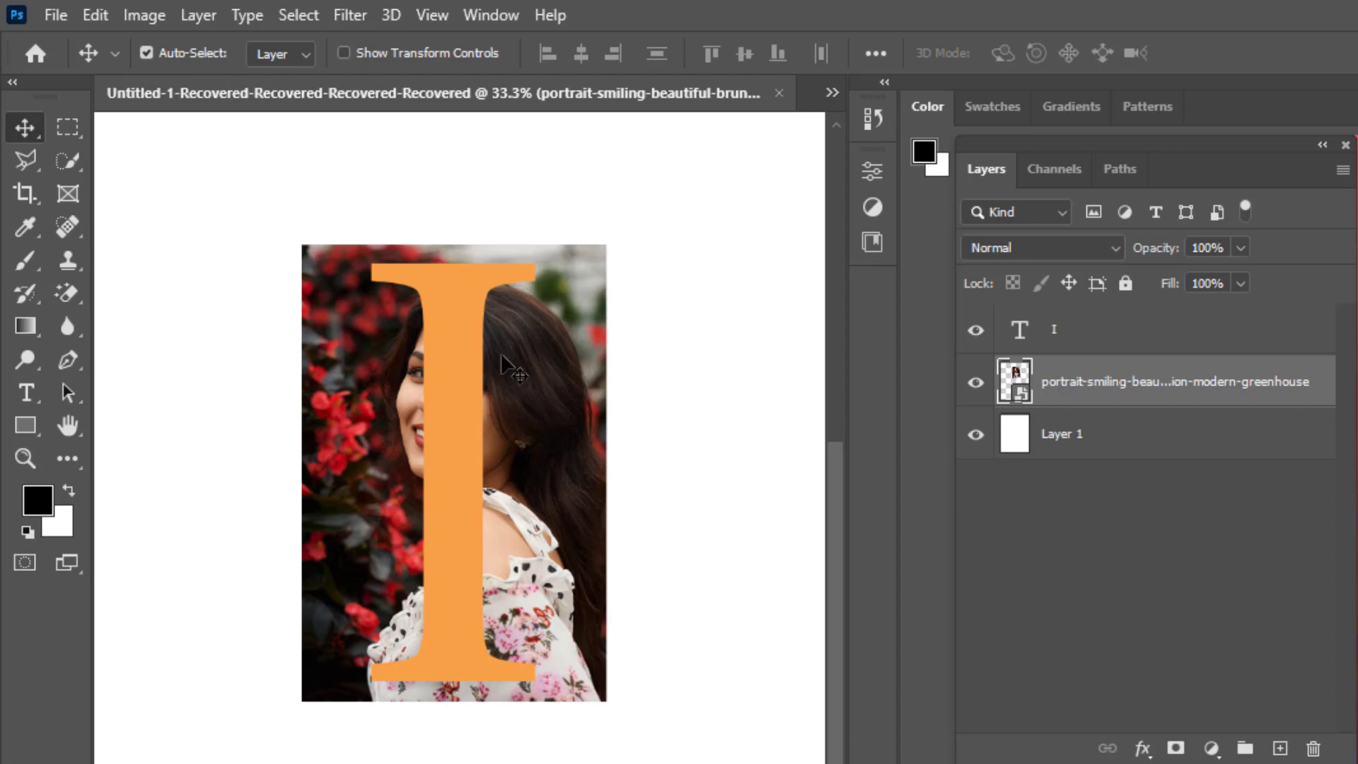
scroll(624, 388, "down", 2)
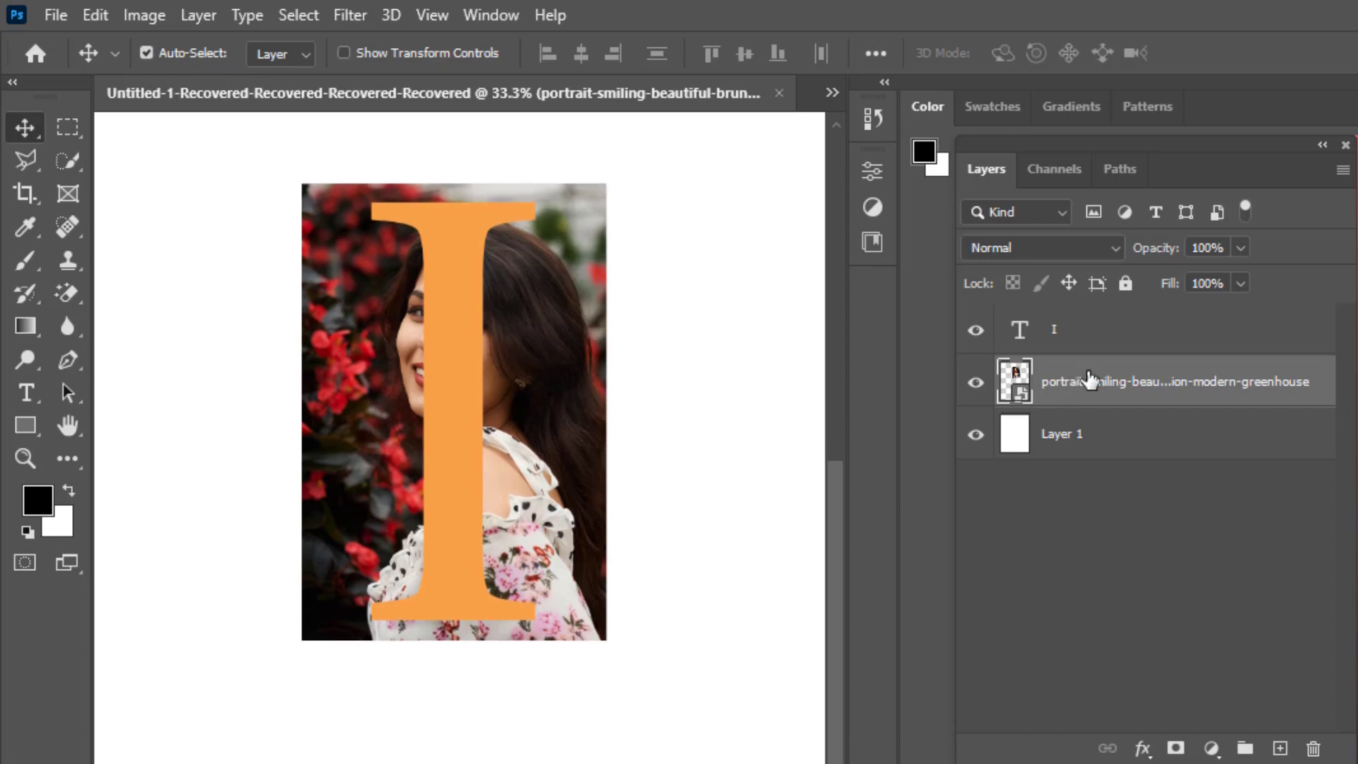
mouse_move(1090, 382)
left_mouse_down()
mouse_move(1087, 340)
mouse_move(1280, 748)
left_mouse_up()
Hide the duplicate portrait and clip the original portrait layer to the letter I.
left_click(975, 329)
right_click(1085, 390)
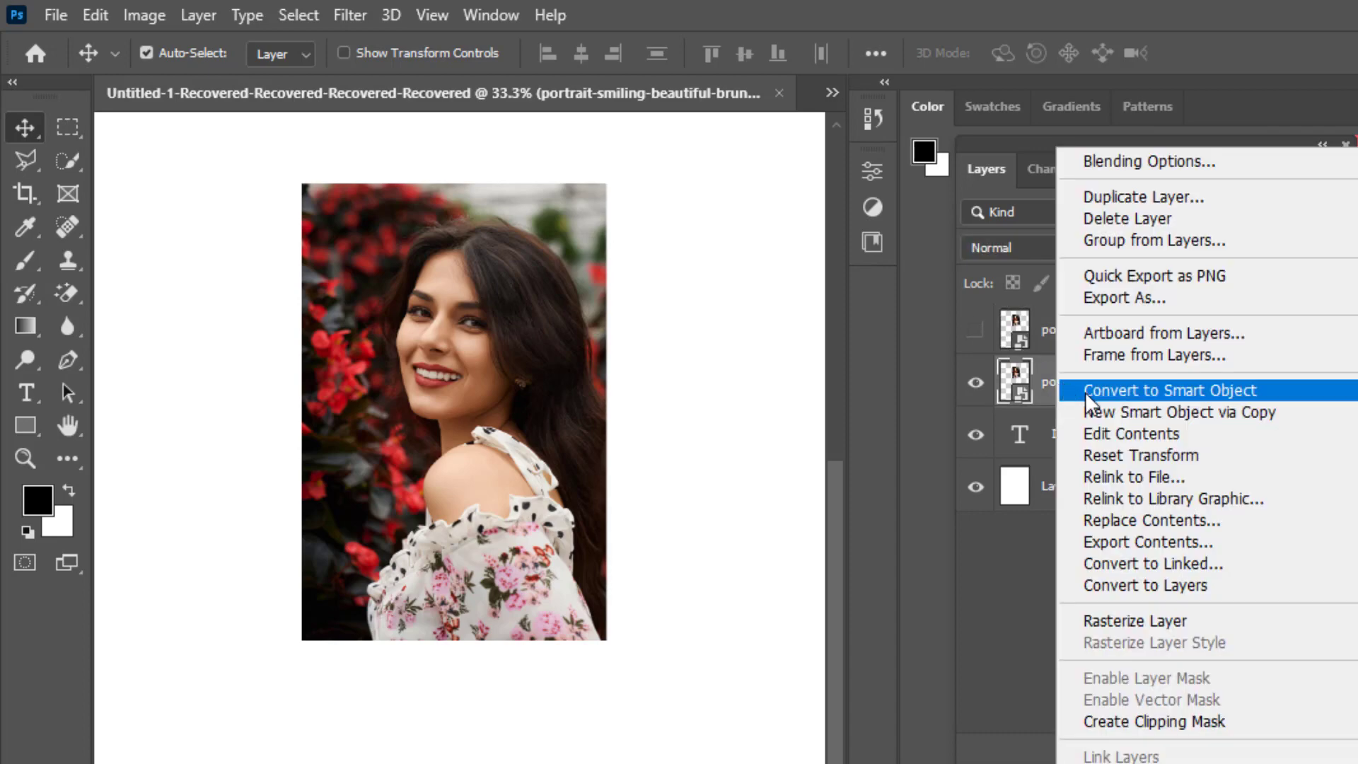
left_click(1146, 722)
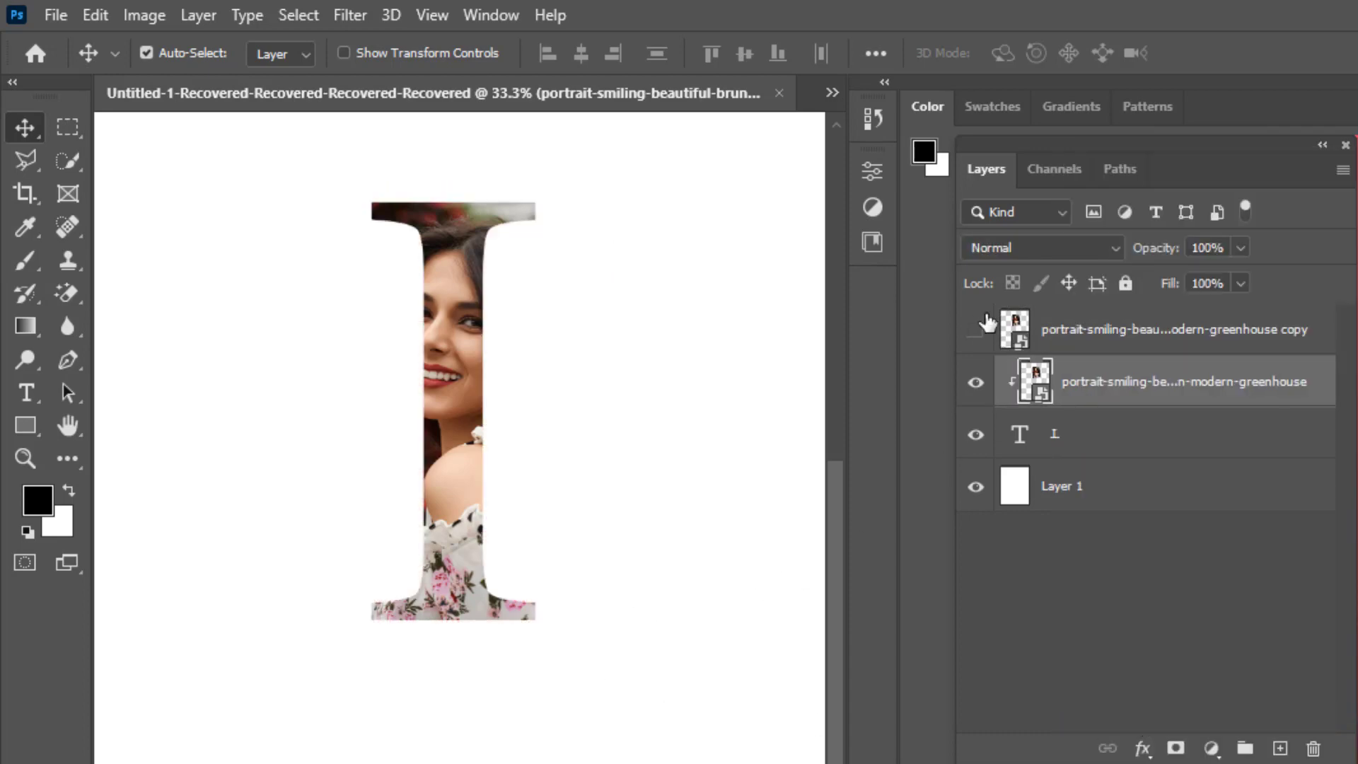
Select outside the I's shape and erase the top copy's right and bottom areas.
left_click(975, 329)
right_click(1020, 435)
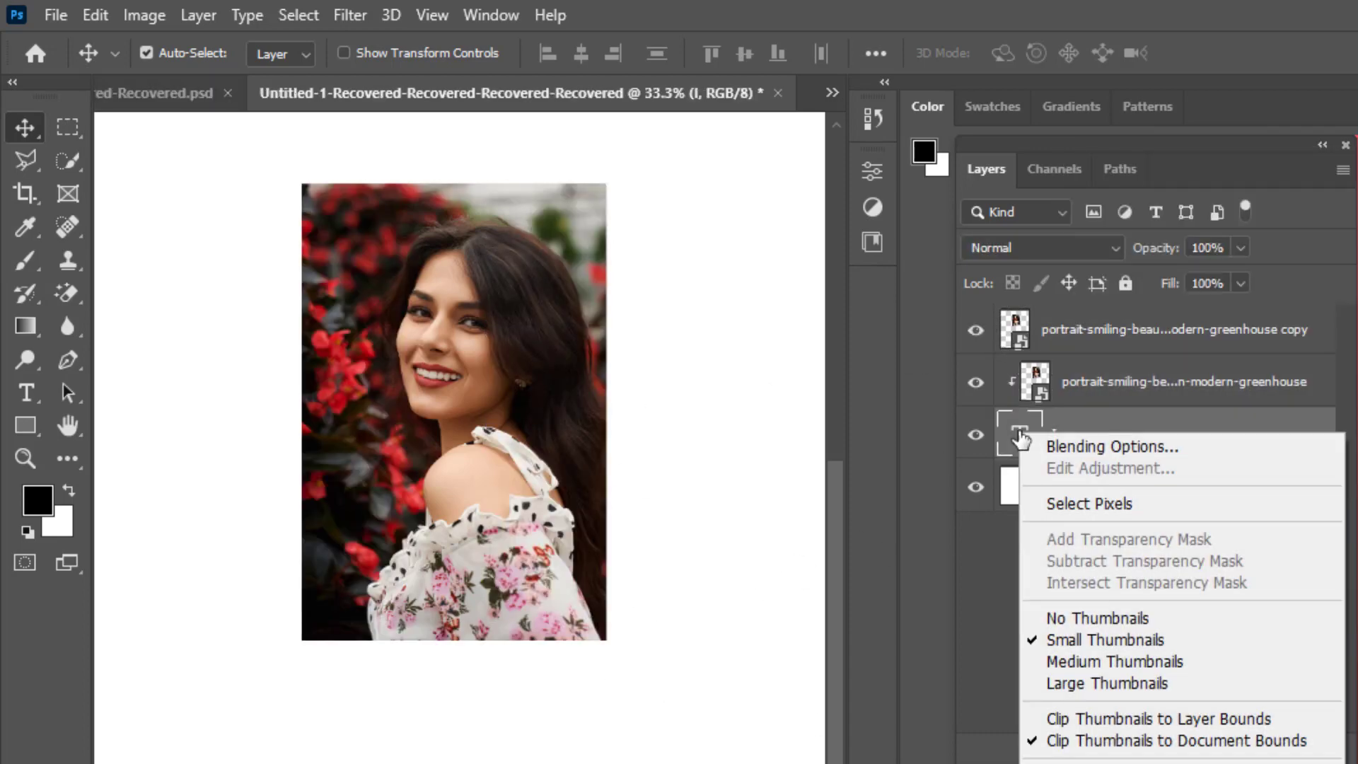
left_click(1083, 503)
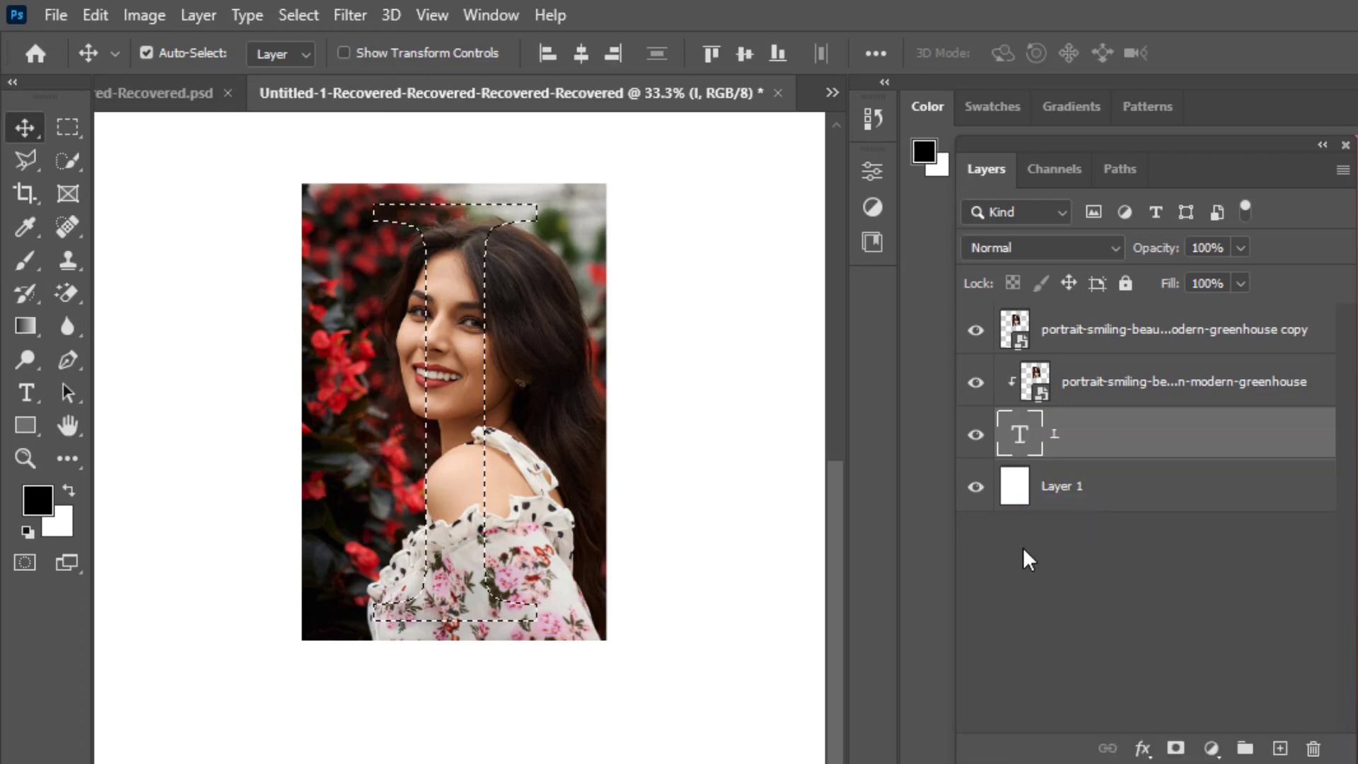
left_click(1014, 329)
key("e")
left_click(298, 15)
left_click(306, 114)
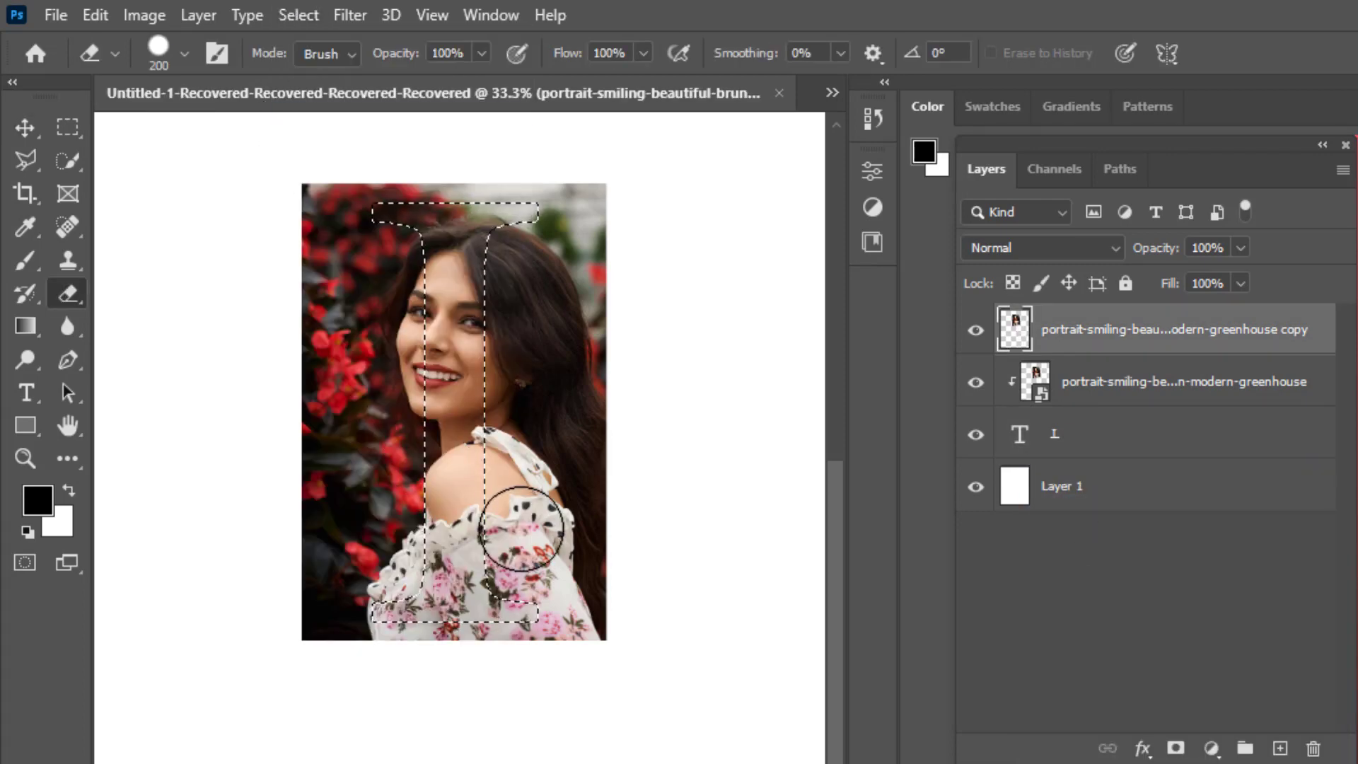
mouse_move(595, 318)
left_mouse_down()
mouse_move(540, 640)
mouse_move(513, 451)
mouse_move(516, 288)
mouse_move(582, 279)
mouse_move(625, 227)
mouse_move(485, 172)
mouse_move(349, 167)
mouse_move(222, 434)
left_mouse_up()
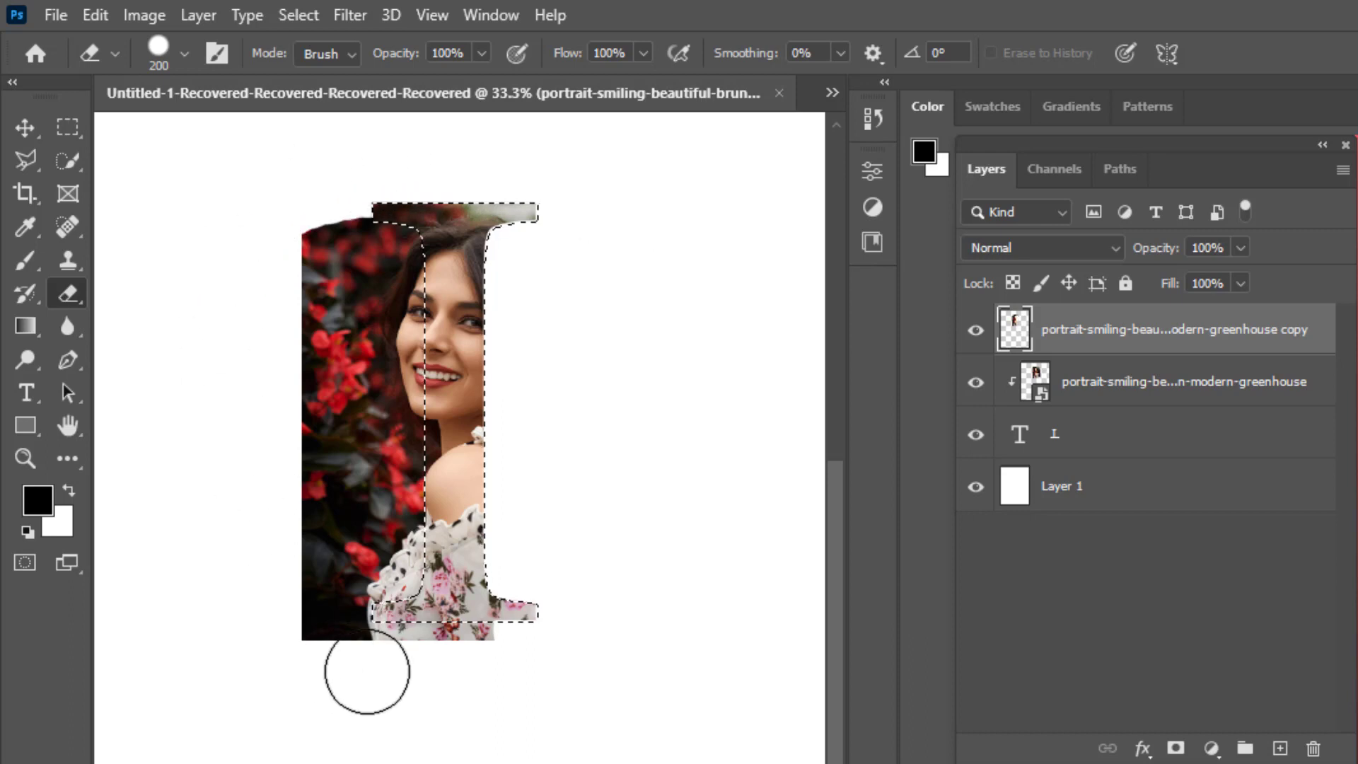
mouse_move(441, 652)
left_mouse_down()
mouse_move(288, 652)
mouse_move(312, 615)
mouse_move(418, 608)
mouse_move(278, 486)
mouse_move(392, 566)
mouse_move(394, 516)
mouse_move(315, 460)
mouse_move(291, 225)
mouse_move(349, 142)
mouse_move(294, 307)
mouse_move(330, 227)
mouse_move(305, 408)
mouse_move(316, 512)
mouse_move(340, 236)
mouse_move(439, 157)
left_mouse_up()
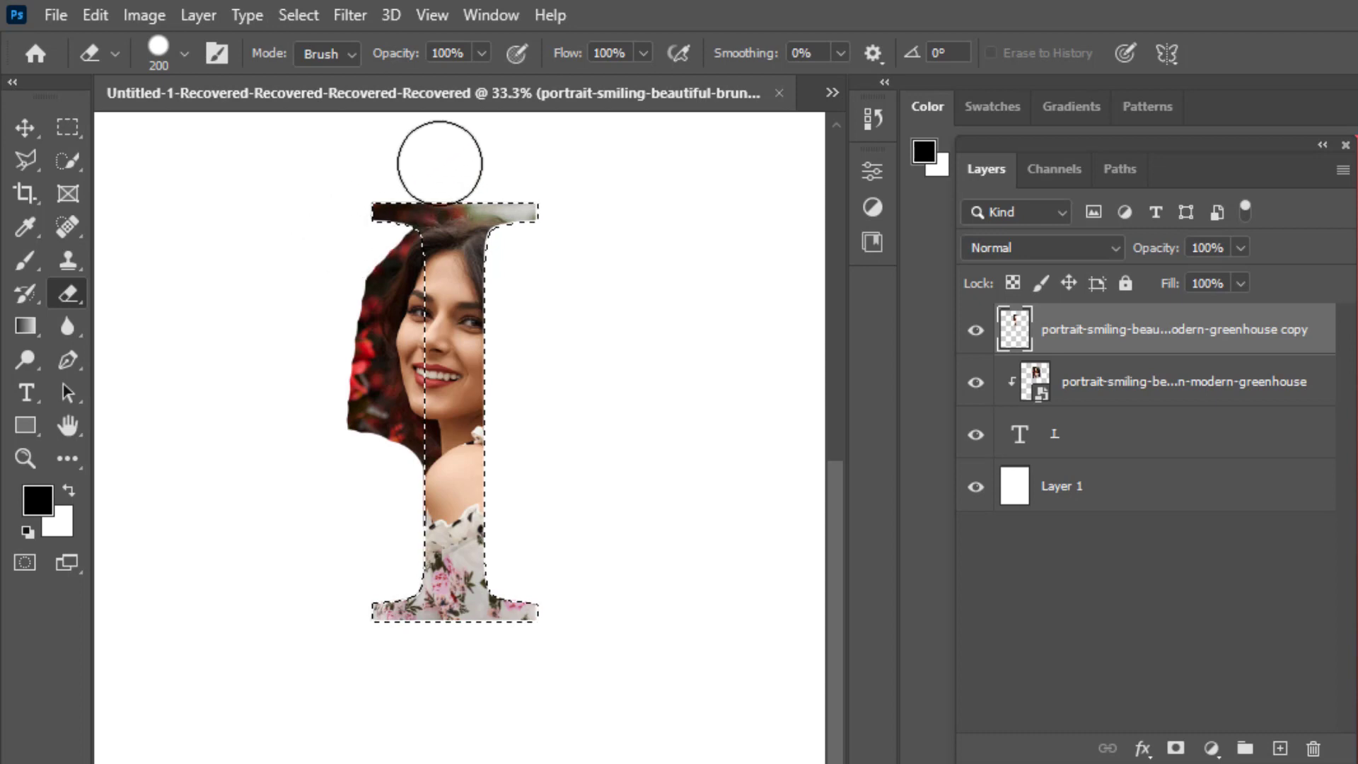
Zoom in on the face and start a Pen path at the jawline.
left_click(25, 127)
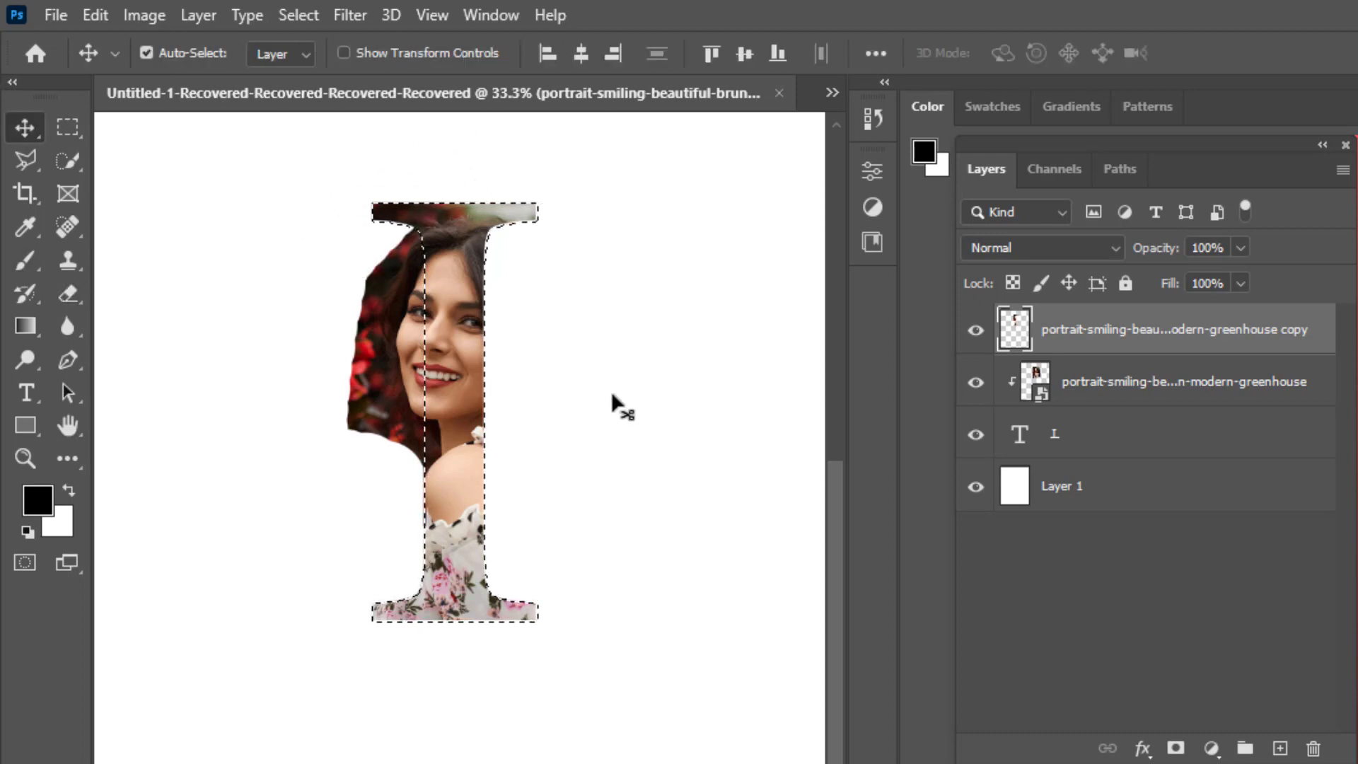
key("ctrl+plus")
key("ctrl+plus")
scroll(561, 682, "up", 2)
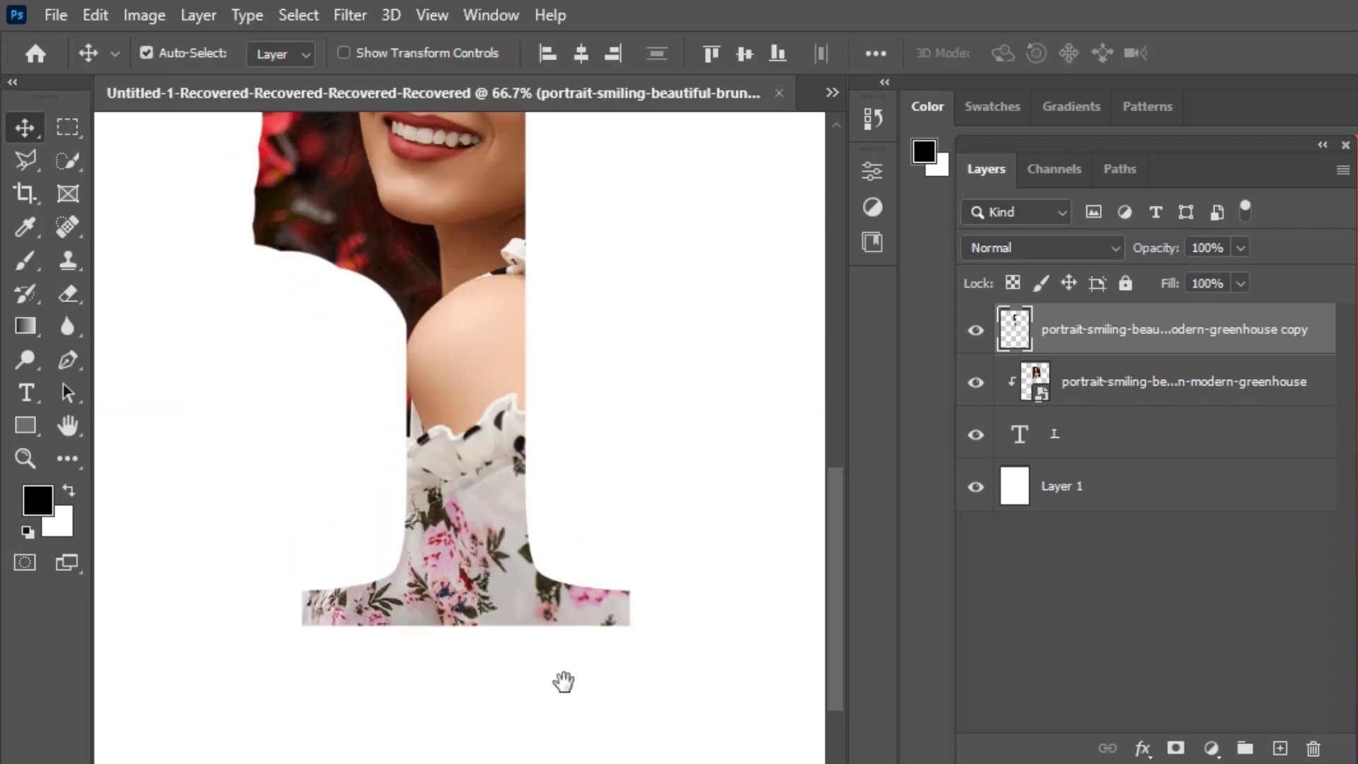
scroll(561, 682, "up", 5)
key("ctrl+plus")
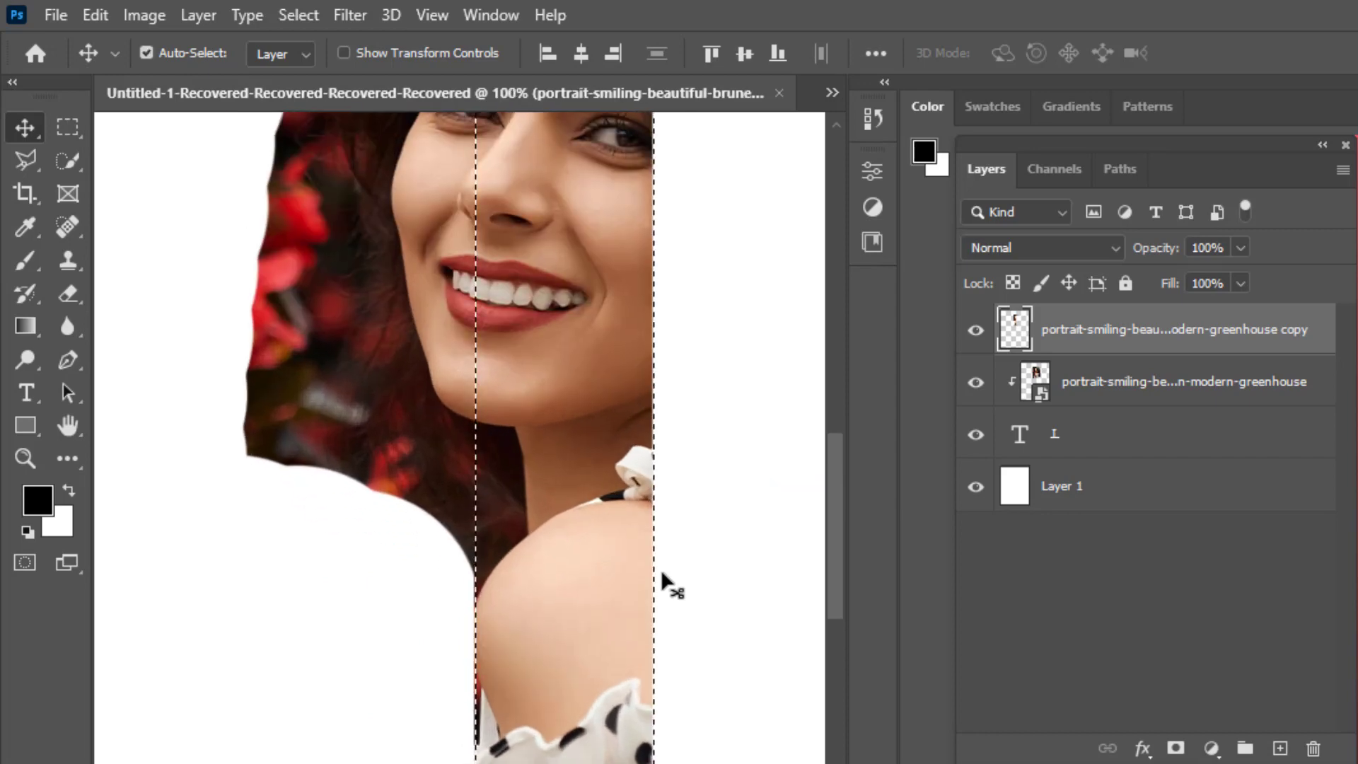
scroll(527, 701, "up", 2)
scroll(281, 538, "up", 2)
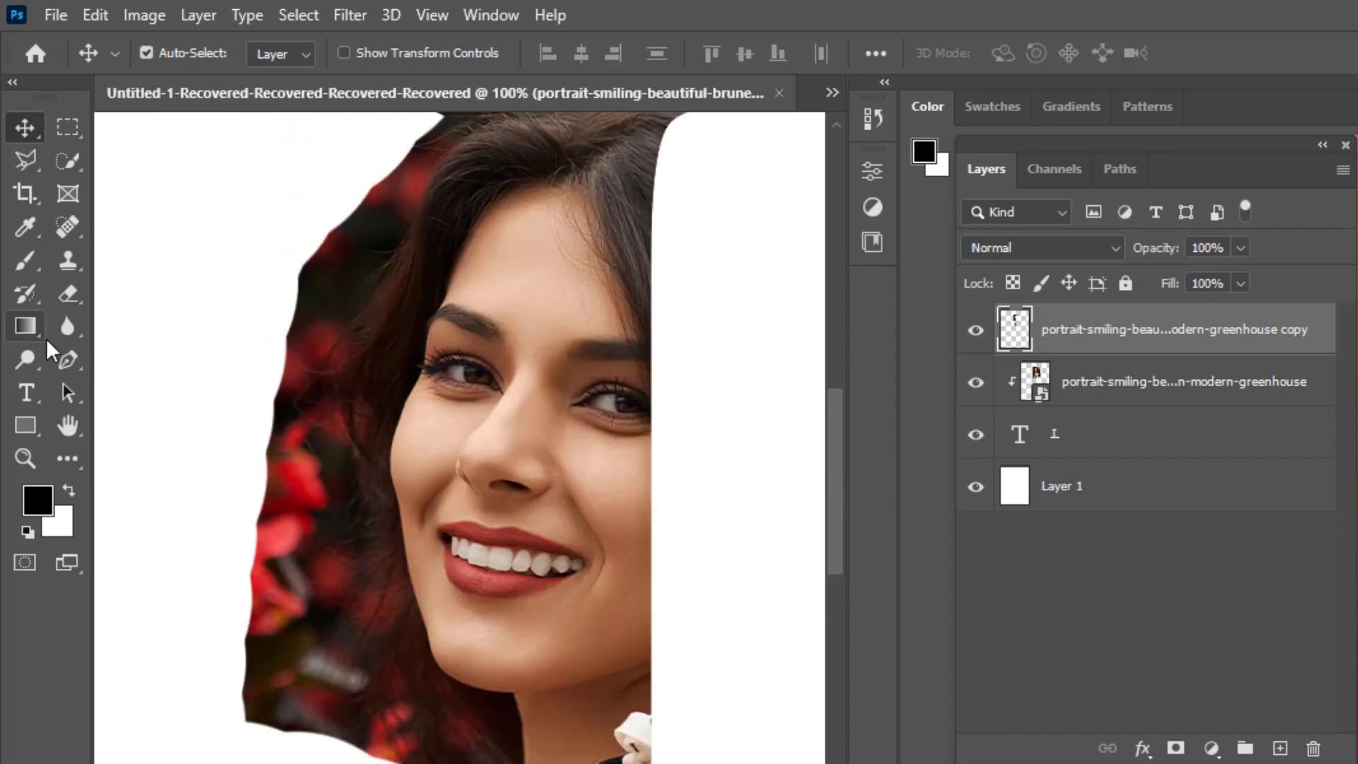
left_click(68, 359)
scroll(488, 538, "down", 1)
scroll(488, 538, "down", 2)
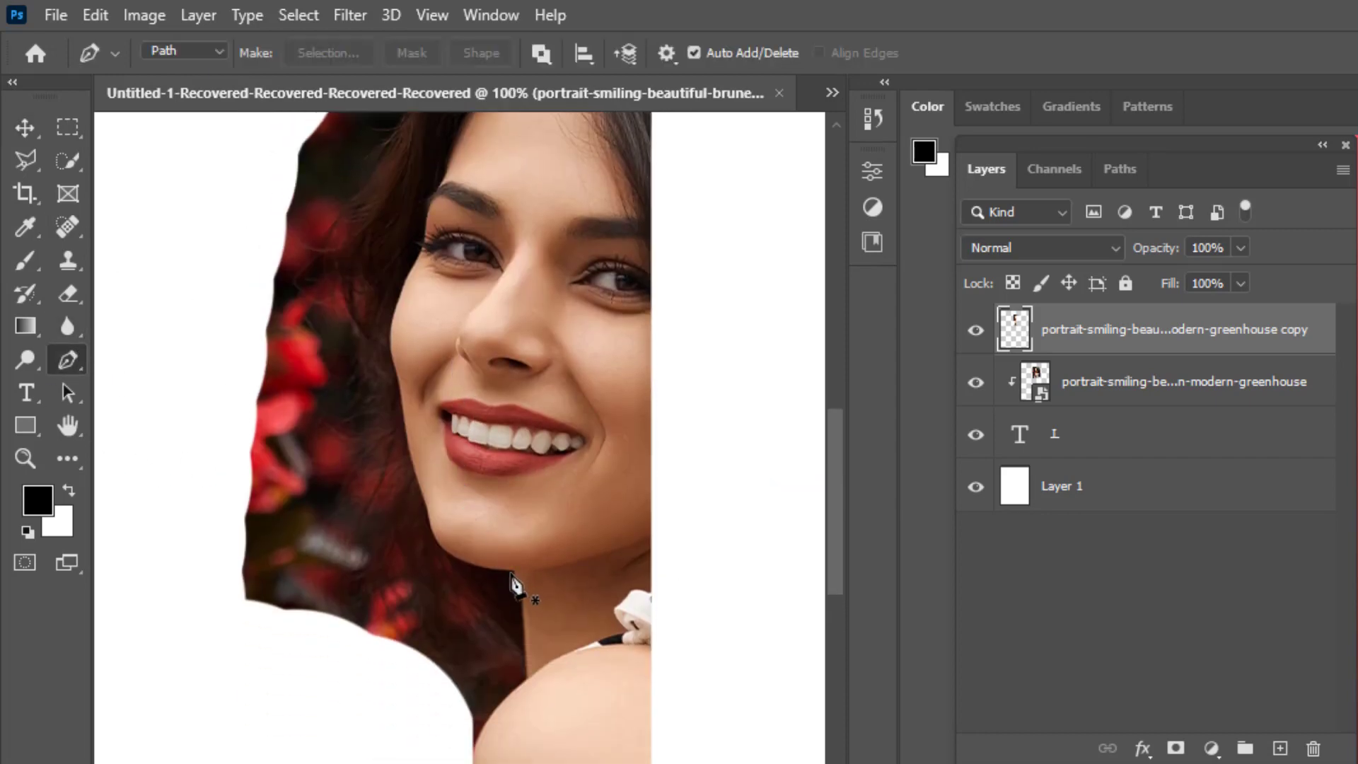
left_click(485, 568)
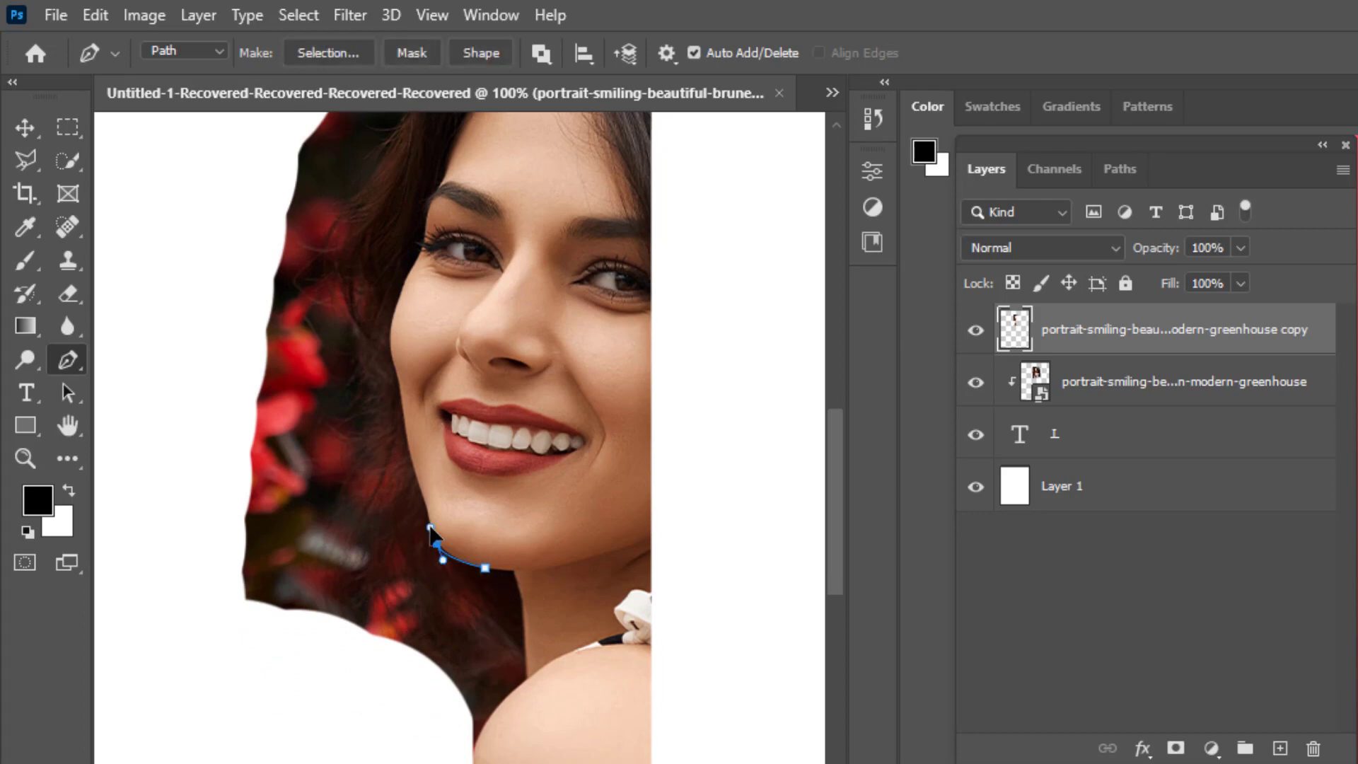
Add curved path anchors up along the hair edge beside the chin.
key("ctrl+plus")
key("ctrl+plus")
scroll(479, 706, "up", 2)
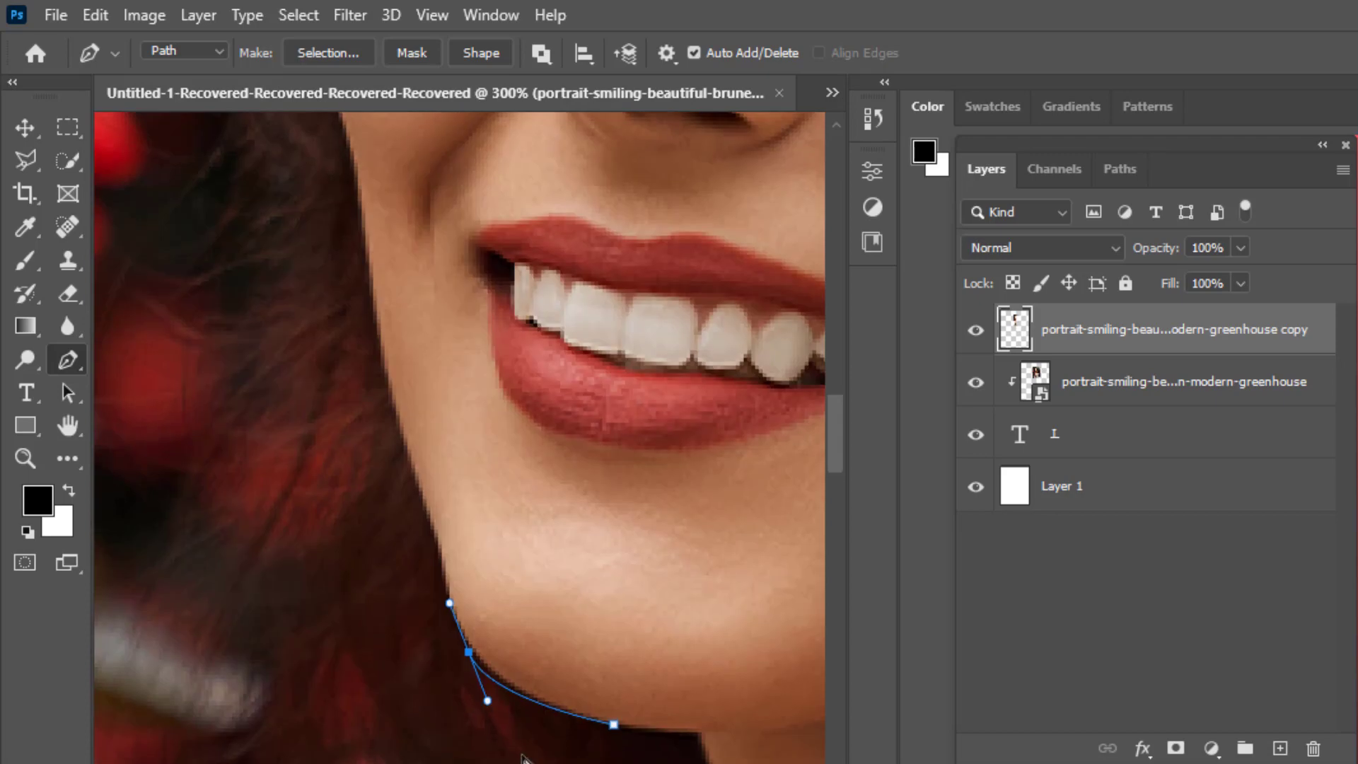
key("ctrl+z")
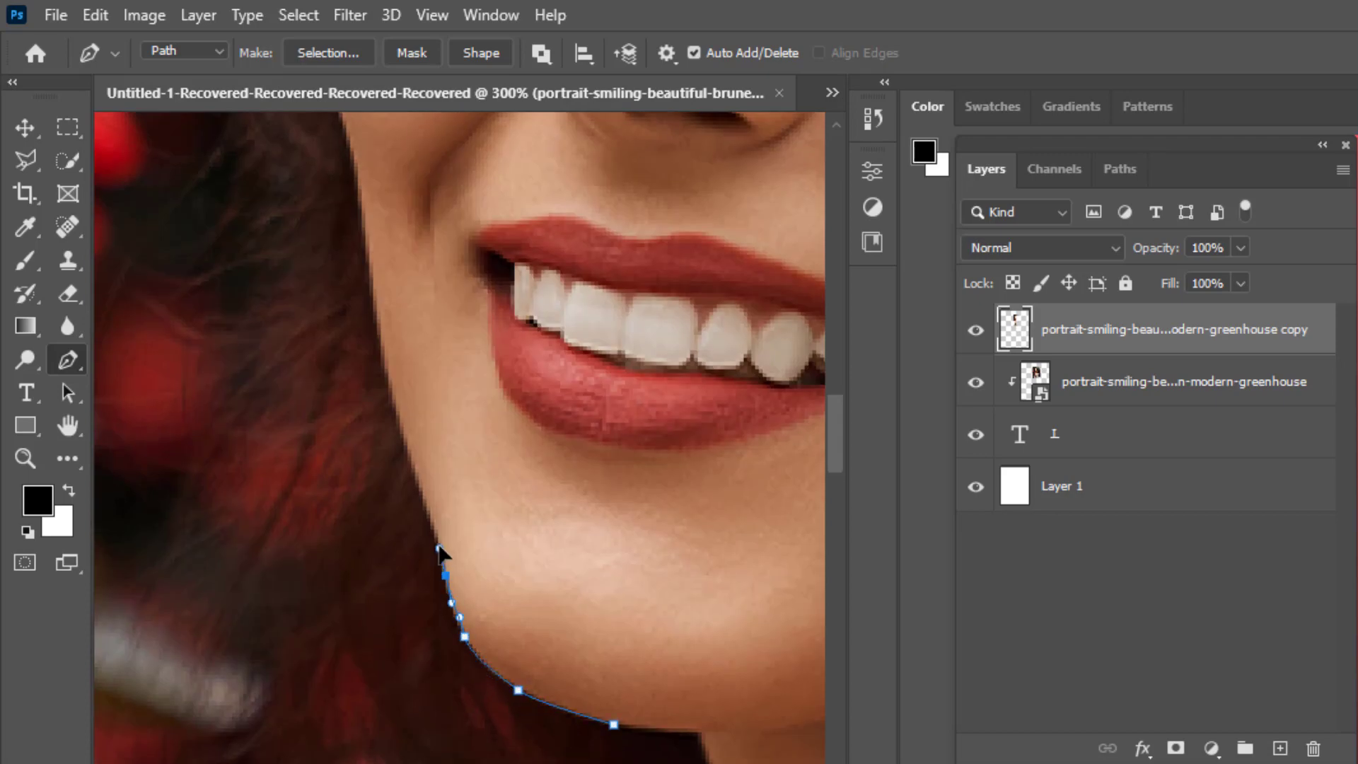
scroll(439, 553, "up", 4)
scroll(440, 553, "left", 2)
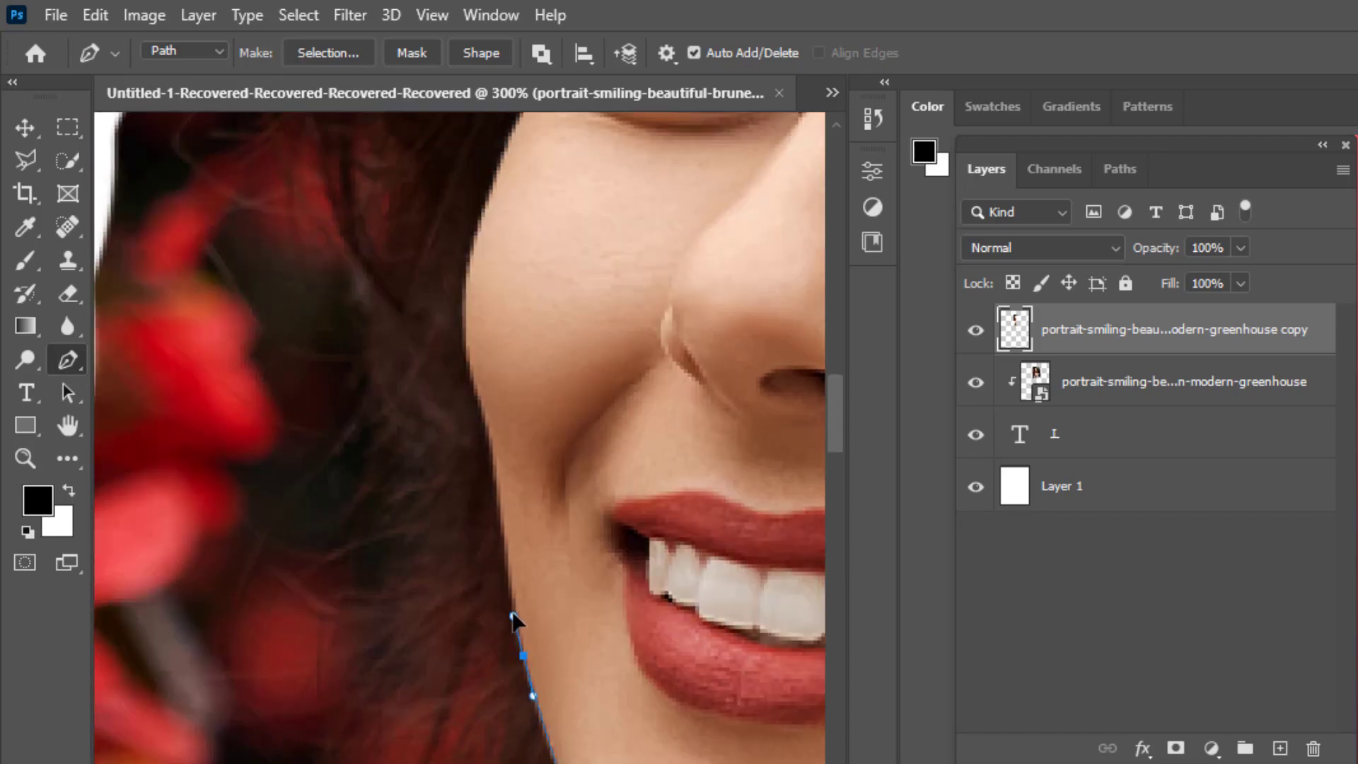
scroll(515, 621, "up", 5)
scroll(514, 621, "left", 2)
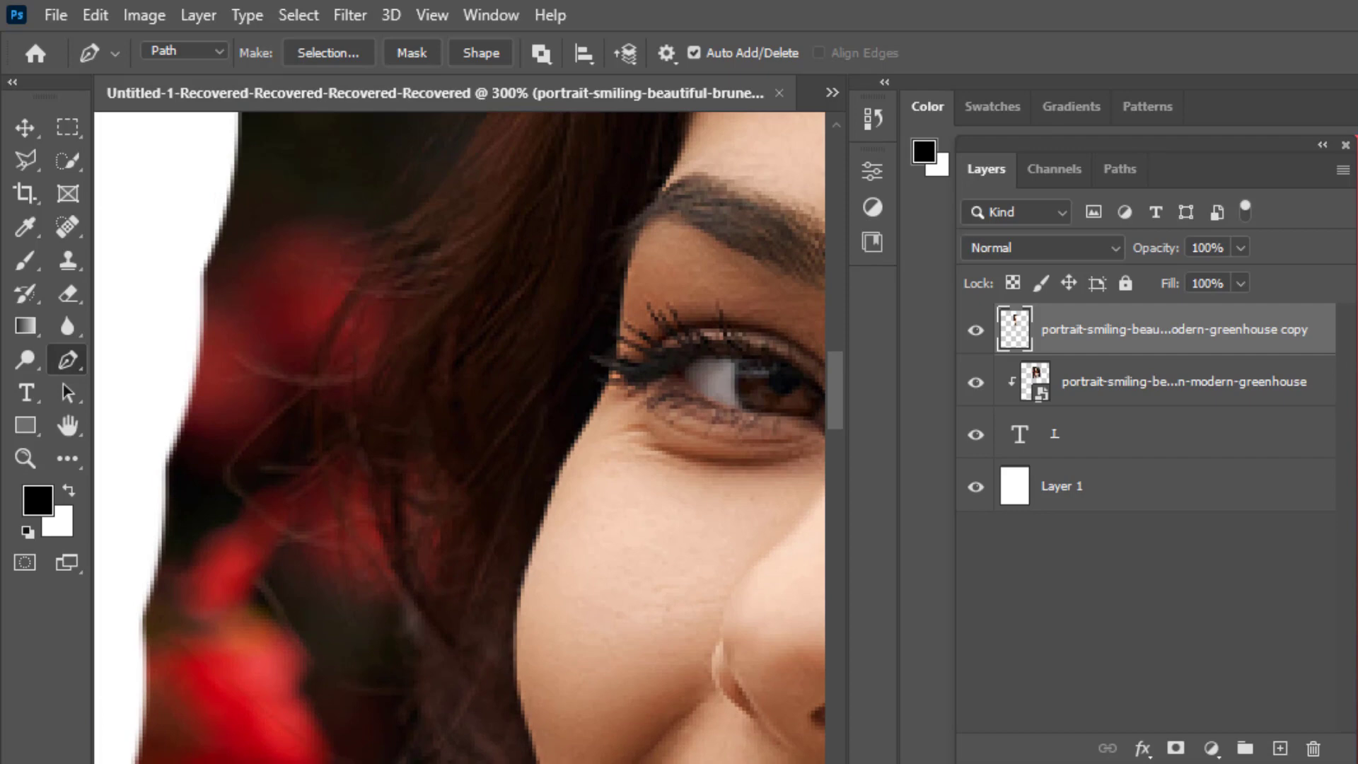
left_click(320, 587)
scroll(324, 586, "up", 2)
left_click(316, 476)
left_click(370, 373)
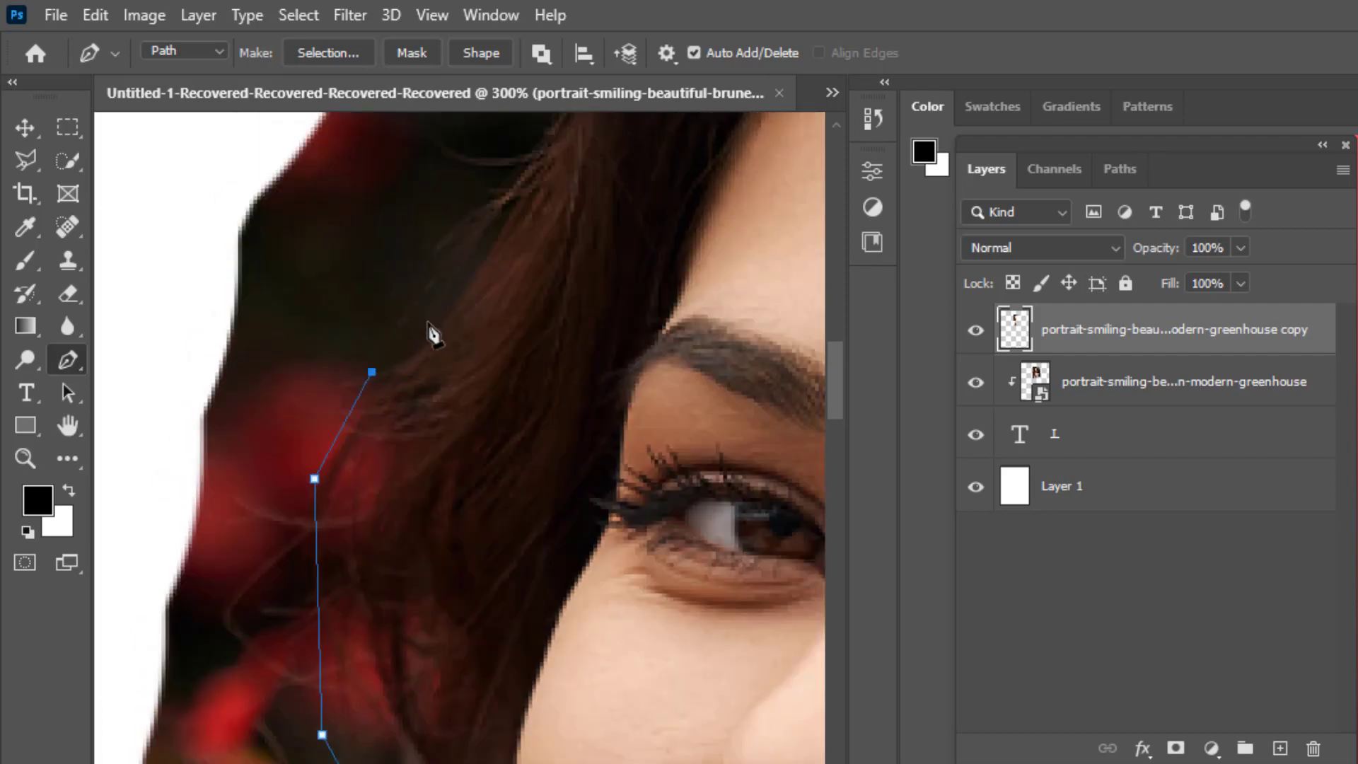
scroll(434, 337, "up", 5)
left_click_drag(432, 702, 462, 657)
Continue the path over the top of the hair, around the left background, and close it.
left_click(571, 439)
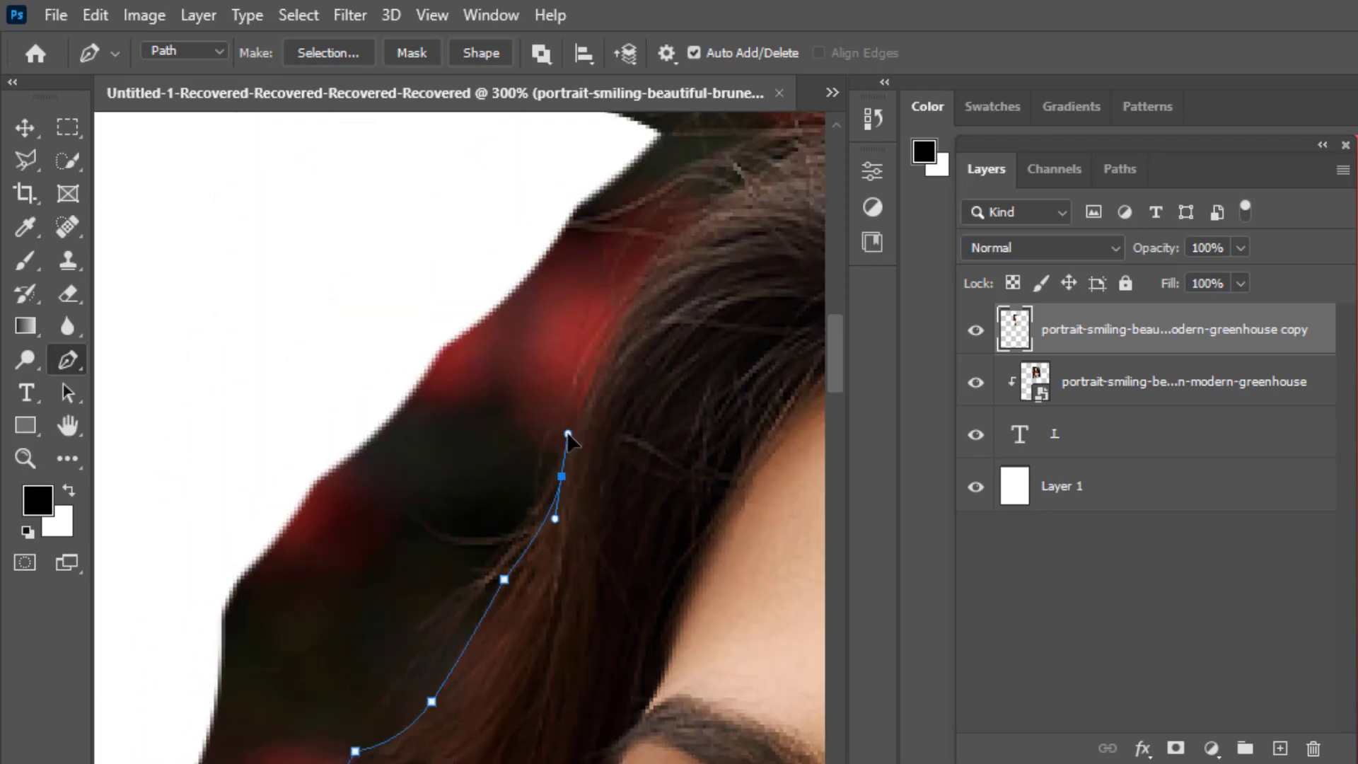
left_click_drag(573, 424, 393, 678)
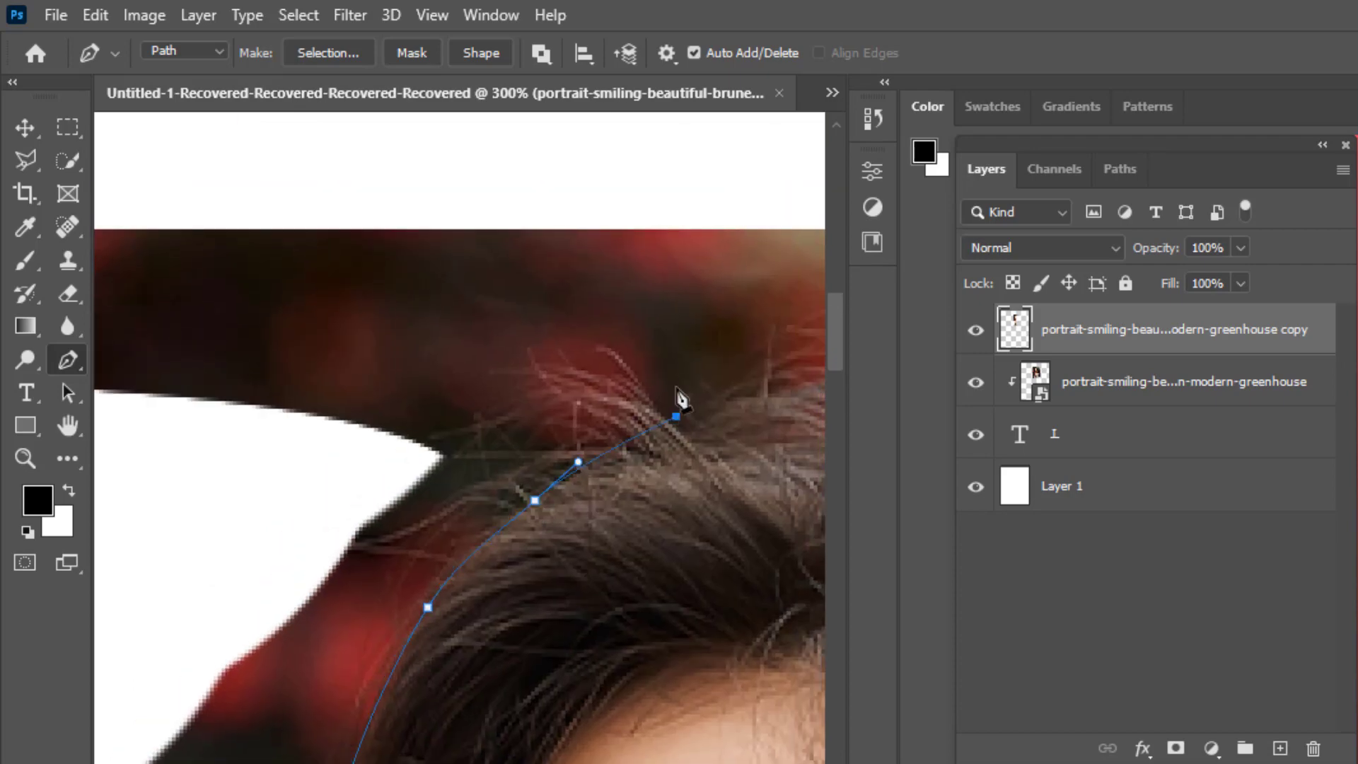
left_click(666, 272)
scroll(703, 343, "down", 4)
left_click(369, 152)
left_click(301, 253)
left_click(253, 481)
left_click(298, 697)
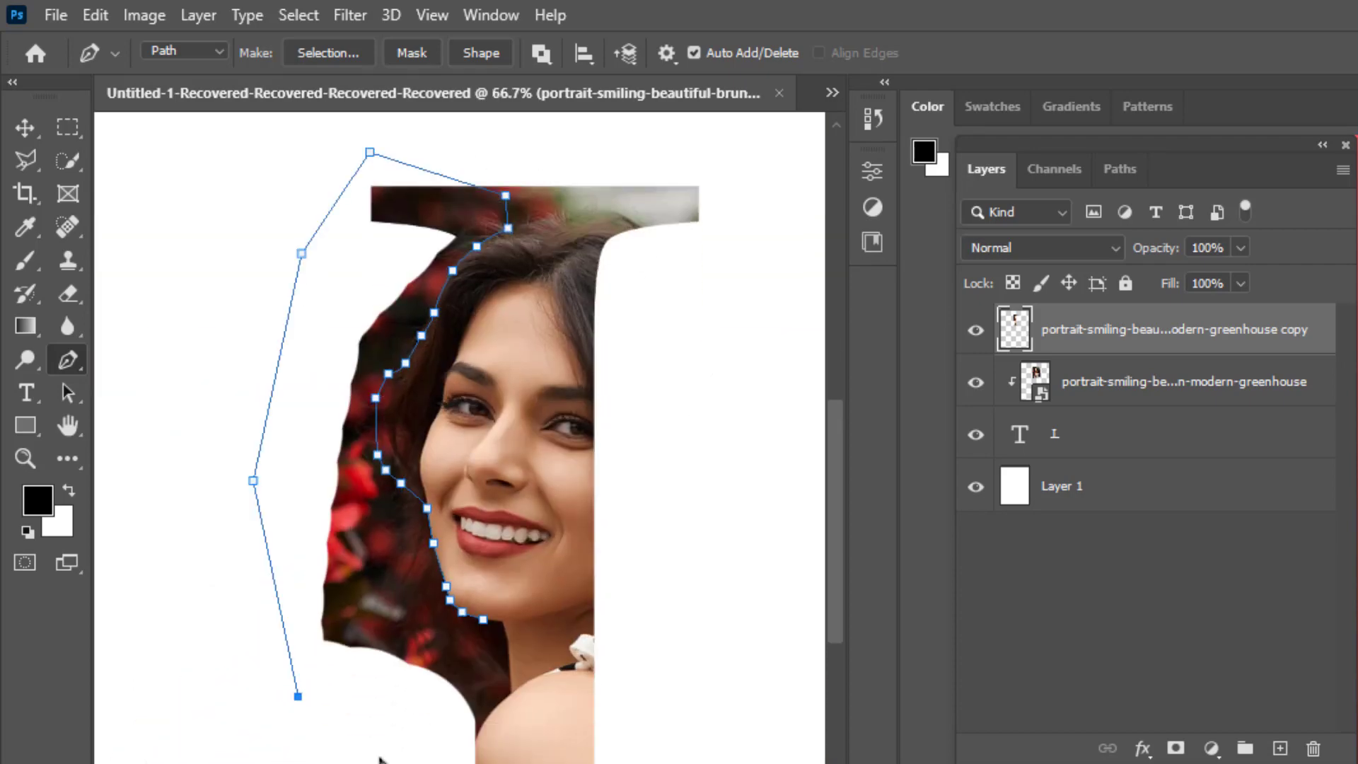
left_click(500, 649)
scroll(424, 439, "down", 1)
Turn the path into a selection, delete the red flower background, deselect and zoom to 100%.
right_click(364, 273)
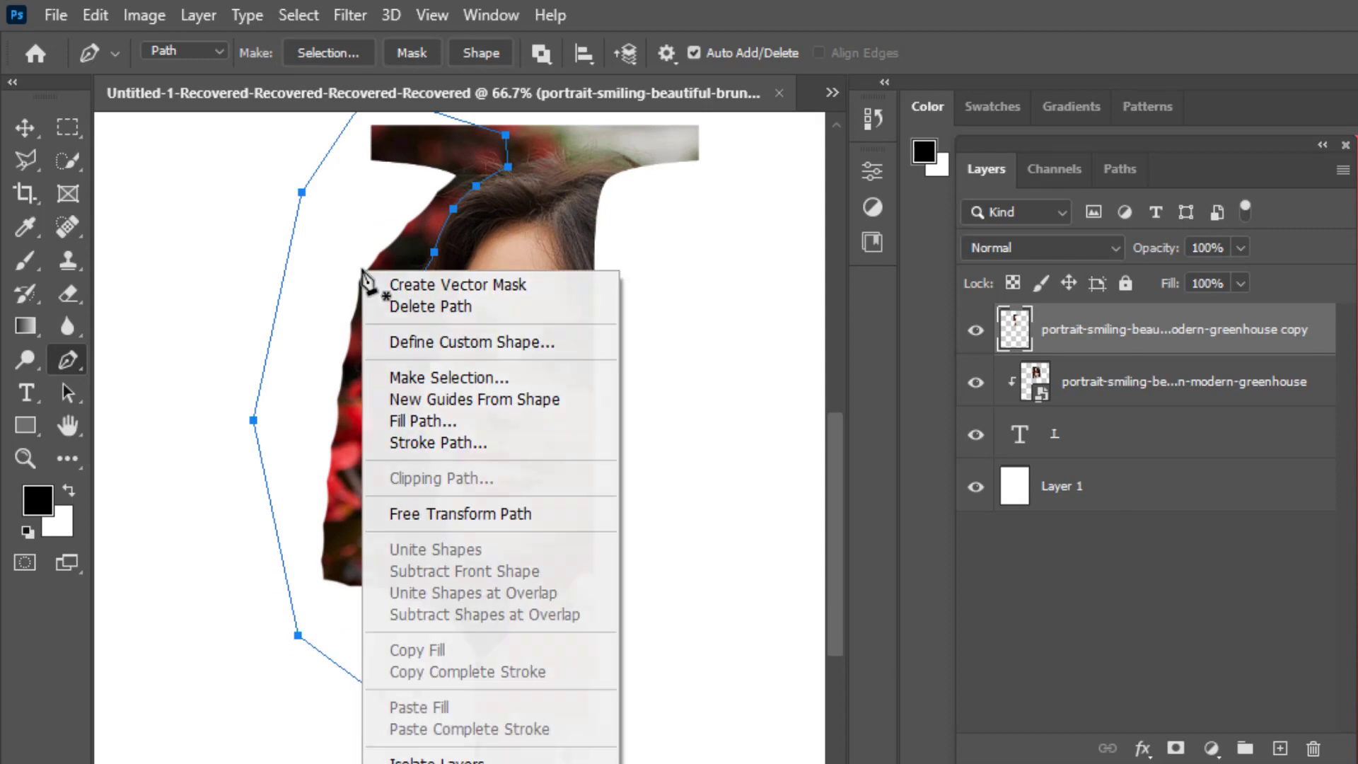
left_click(421, 378)
left_click(722, 340)
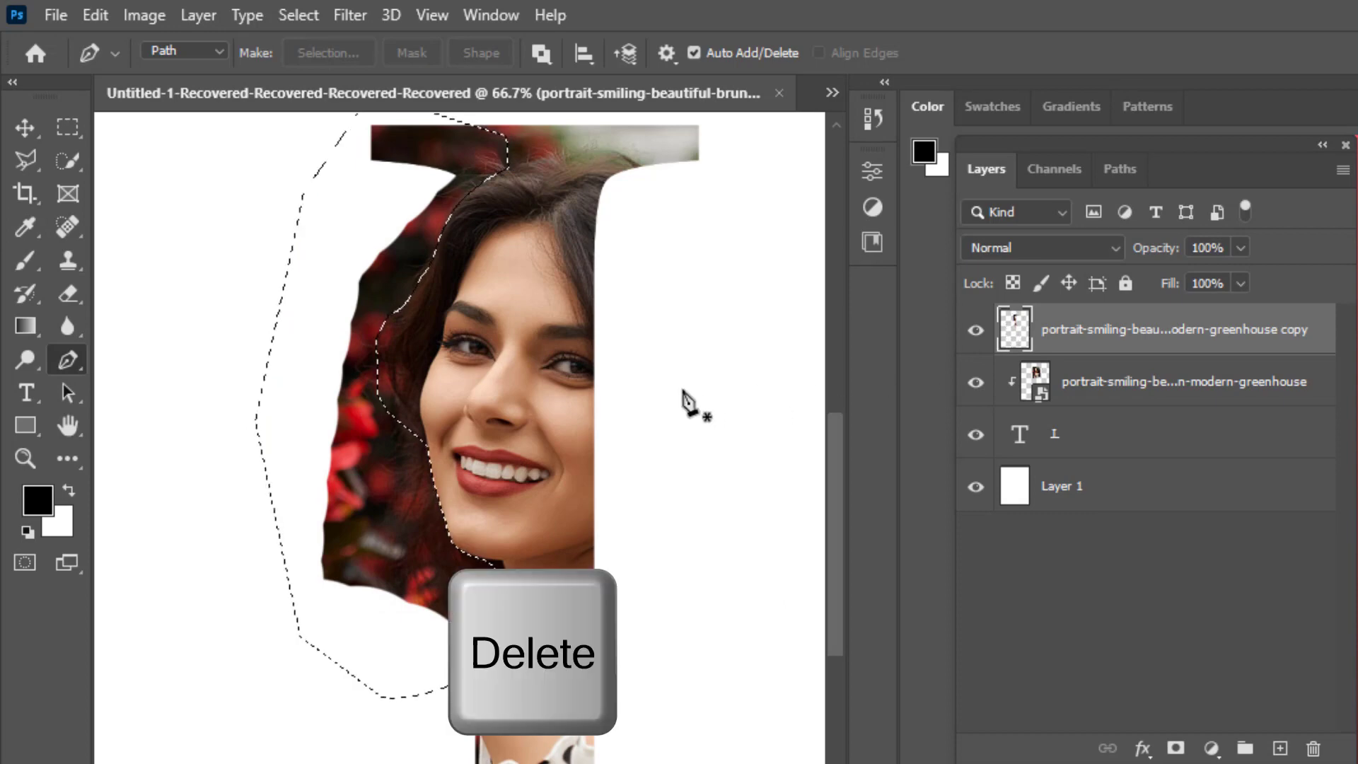
key("Delete")
scroll(524, 499, "up", 1)
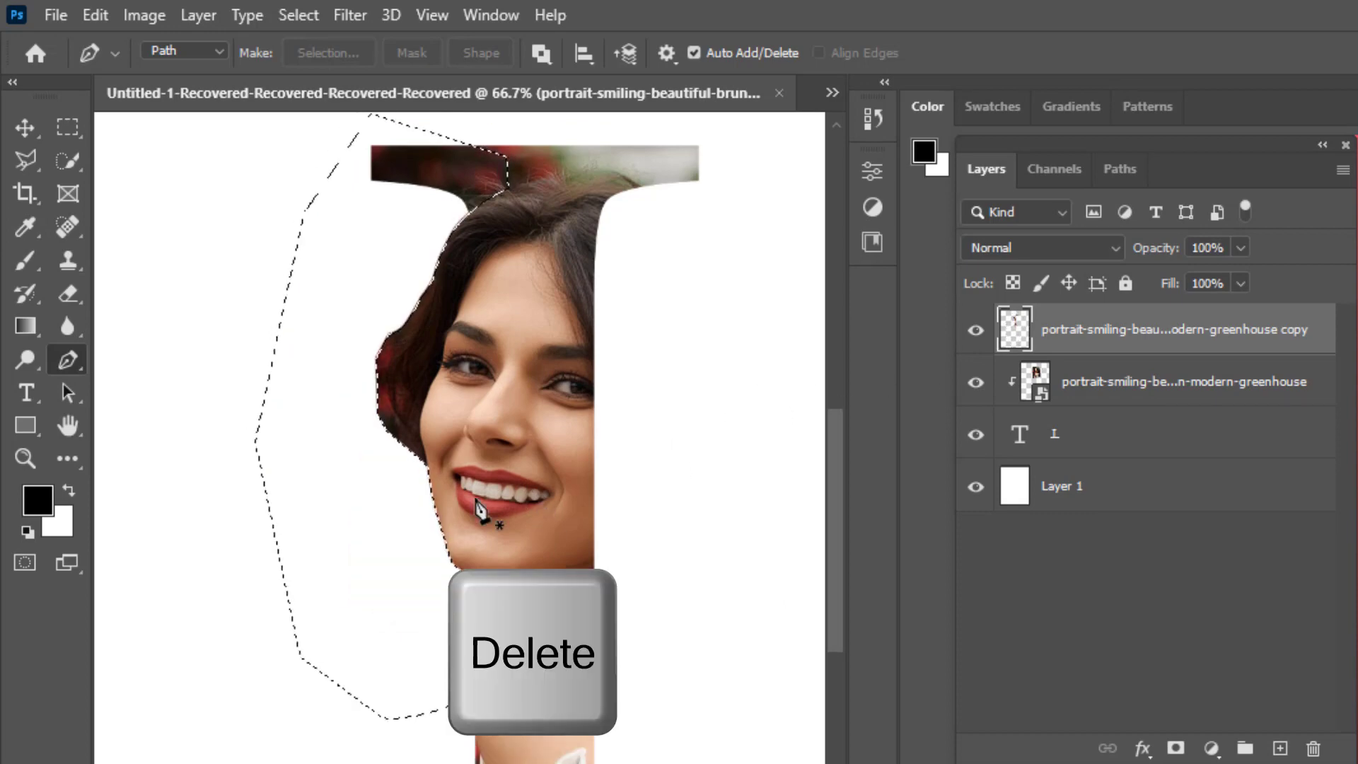
left_click(297, 15)
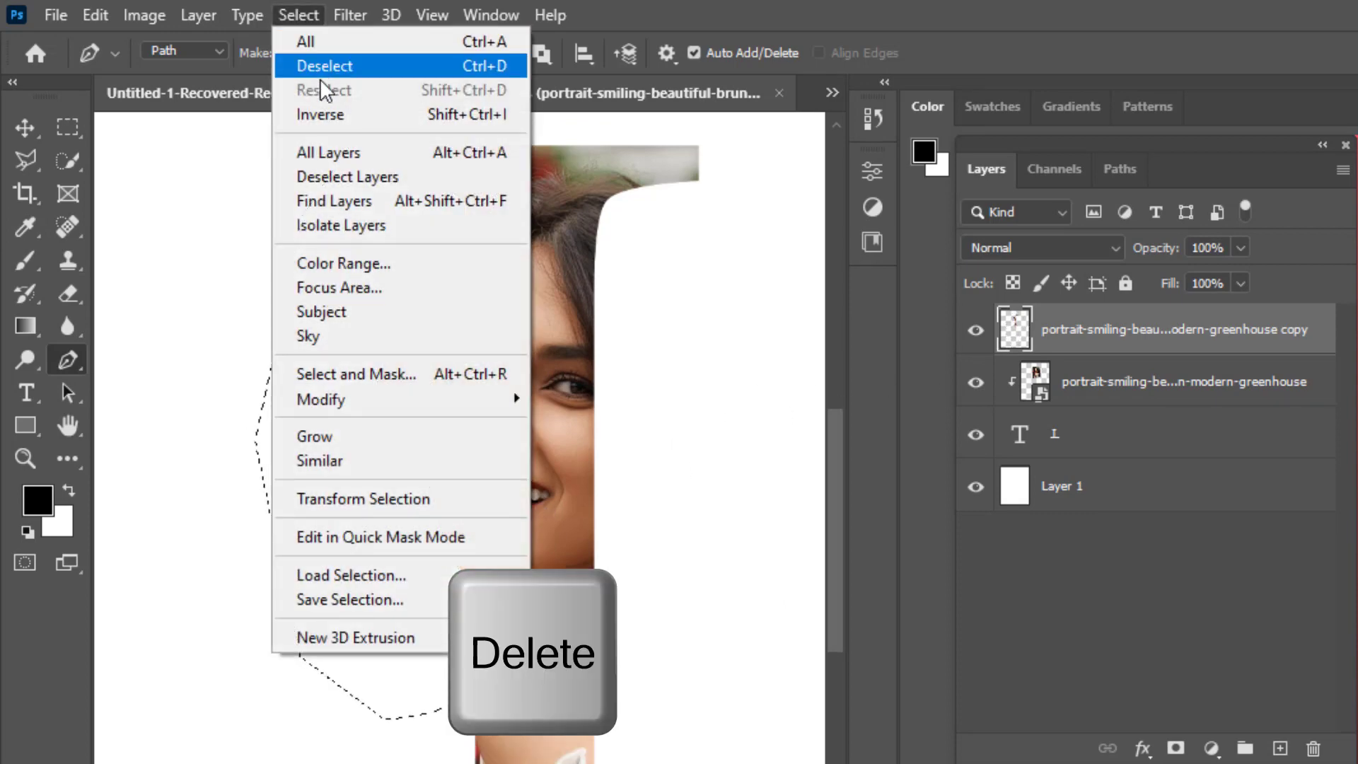
left_click(349, 66)
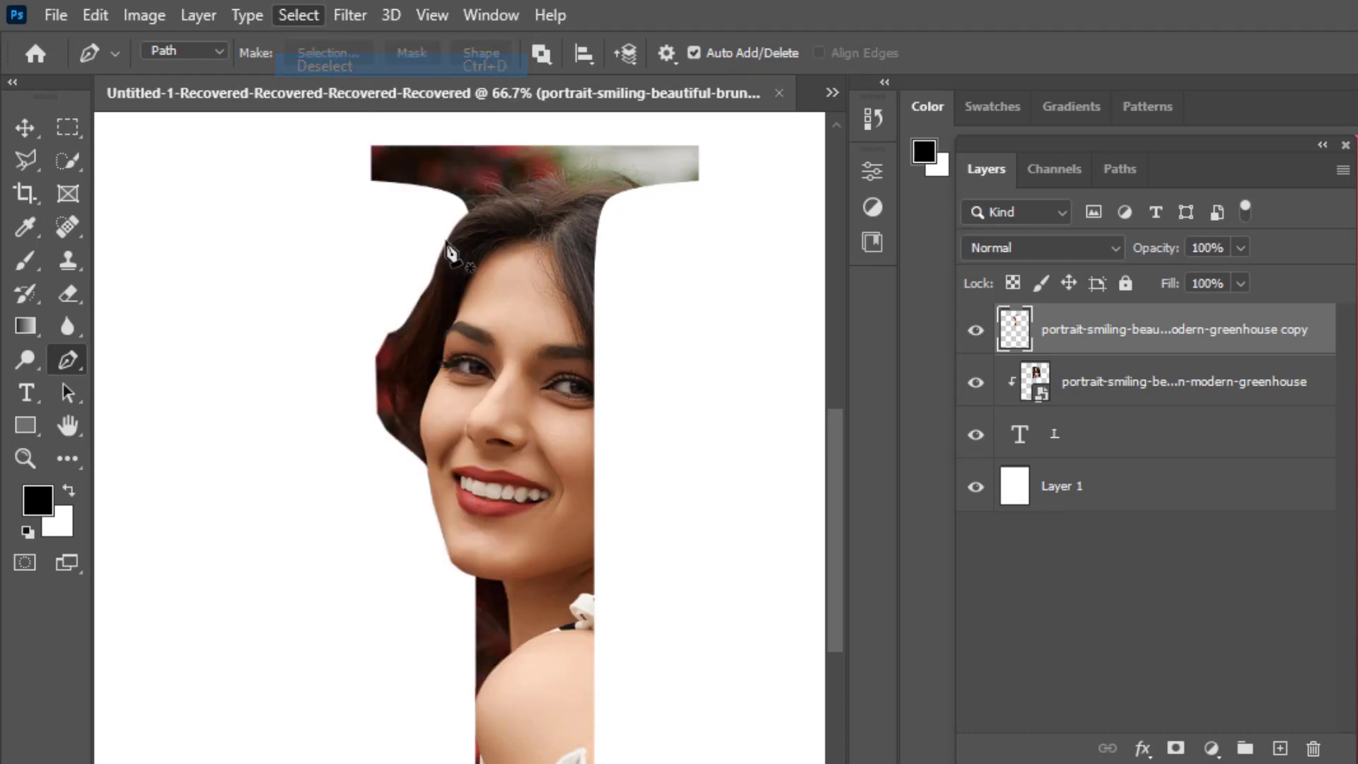
key("ctrl+plus")
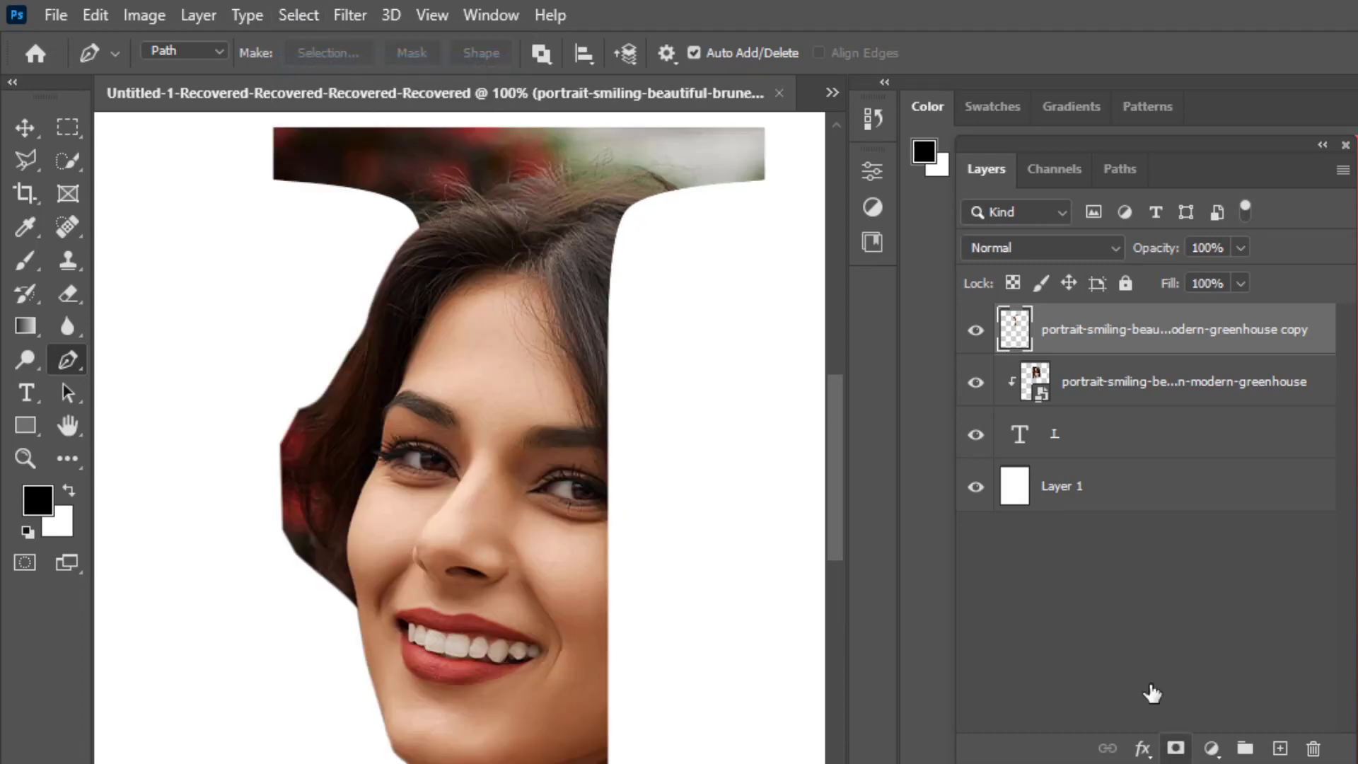
Add a layer mask to the portrait copy and set up a smaller, more opaque brush.
left_click(1176, 748)
left_click(25, 260)
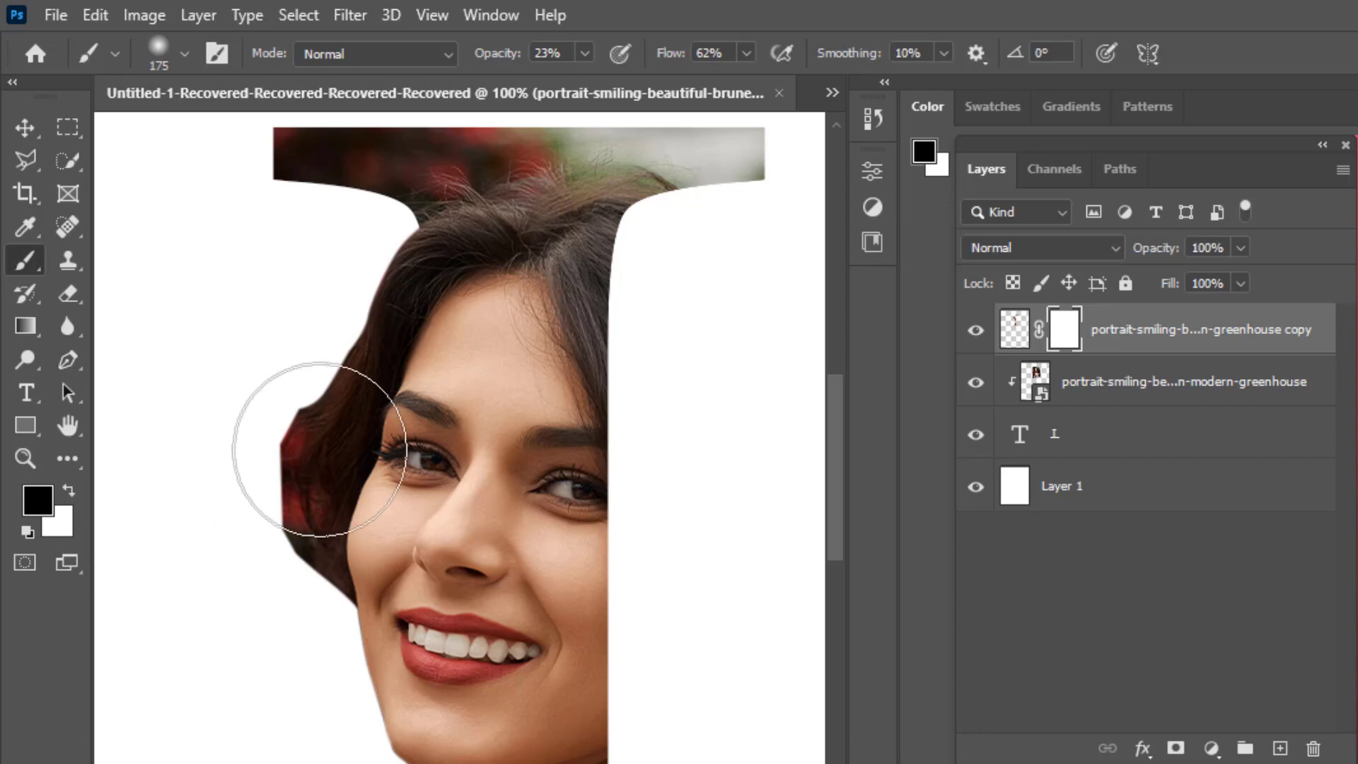
key("bracketleft")
key("bracketleft")
key("bracketleft")
key("bracketleft")
key("bracketleft")
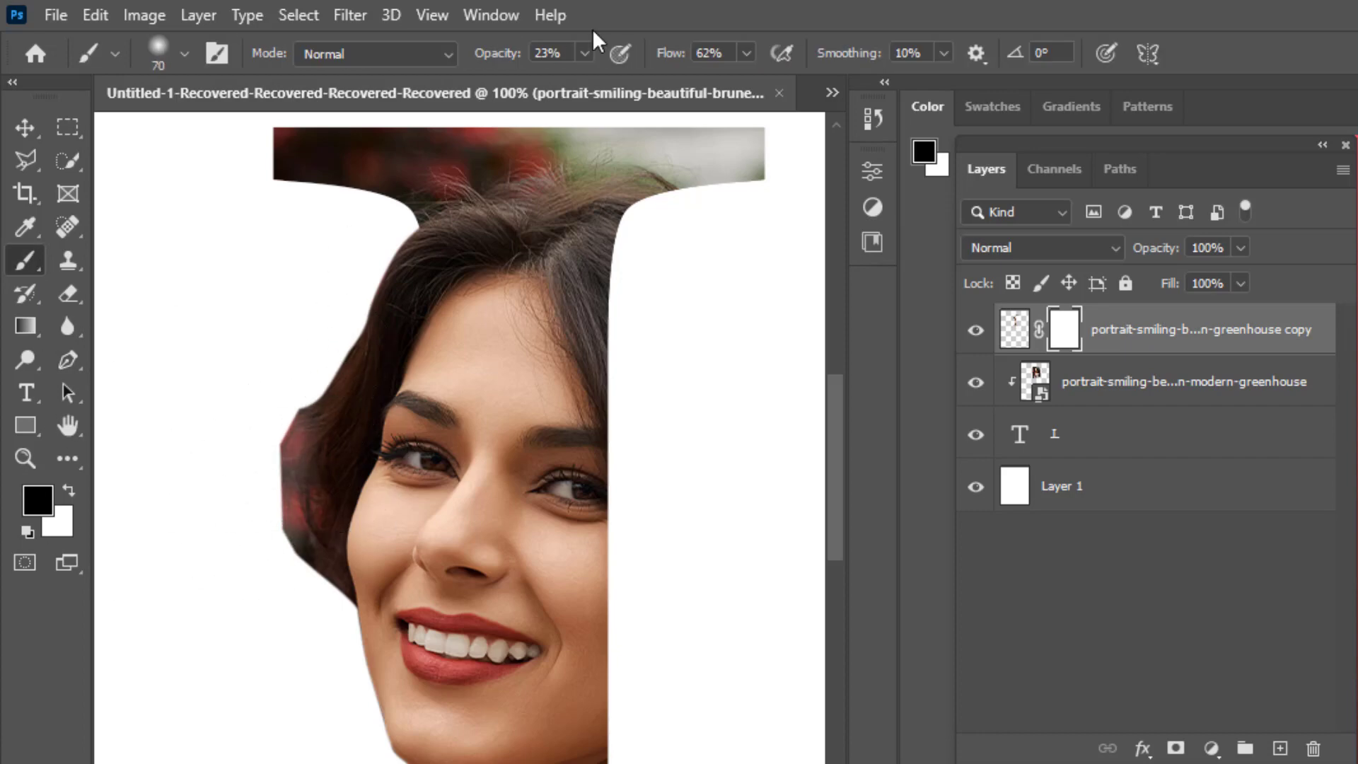
left_click_drag(584, 53, 648, 81)
key("bracketleft")
key("bracketleft")
Paint on the mask along the soft left hair edge beside the cheek.
mouse_move(297, 396)
left_mouse_down()
mouse_move(279, 394)
mouse_move(264, 548)
mouse_move(300, 367)
mouse_move(252, 503)
mouse_move(267, 543)
mouse_move(305, 558)
left_mouse_up()
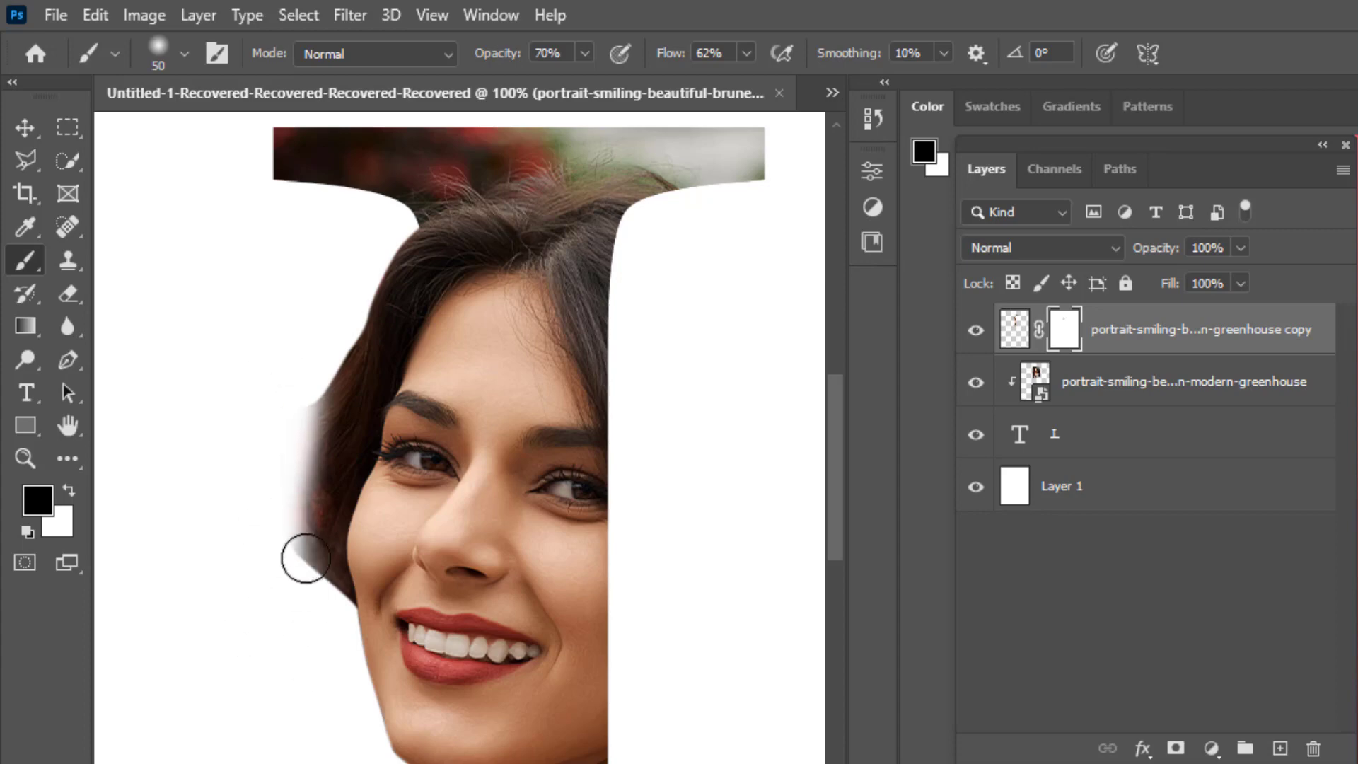
mouse_move(290, 461)
left_mouse_down()
mouse_move(334, 319)
mouse_move(254, 526)
left_mouse_up()
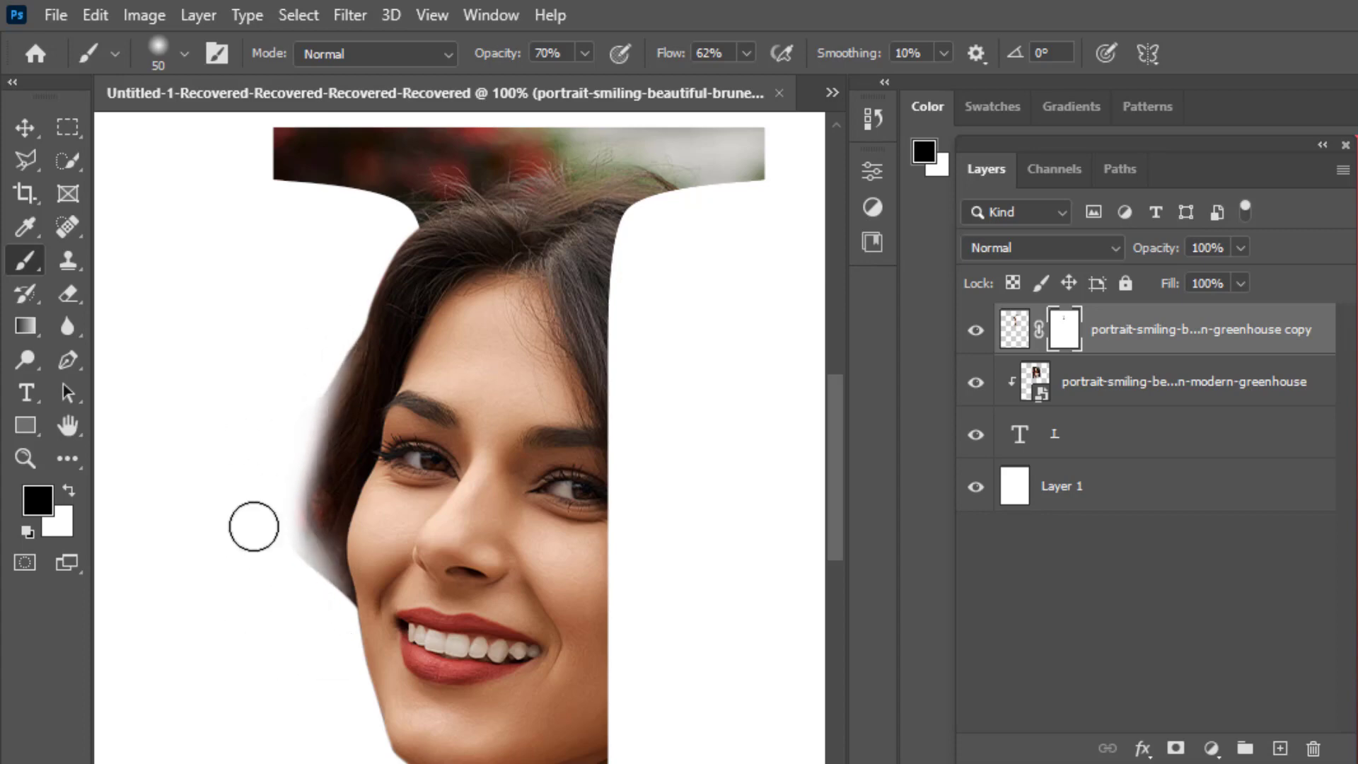
mouse_move(285, 422)
left_mouse_down()
mouse_move(325, 373)
mouse_move(358, 255)
left_mouse_up()
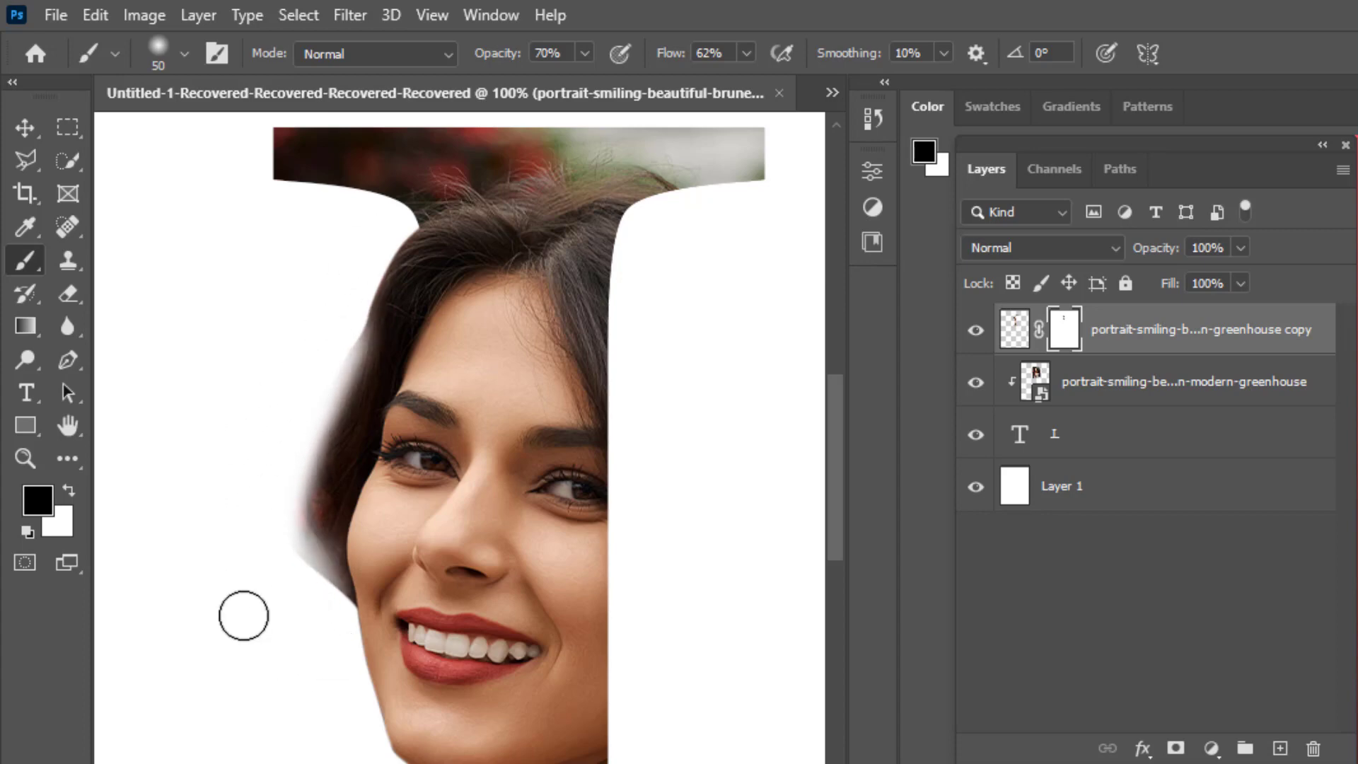
left_click_drag(267, 498, 327, 615)
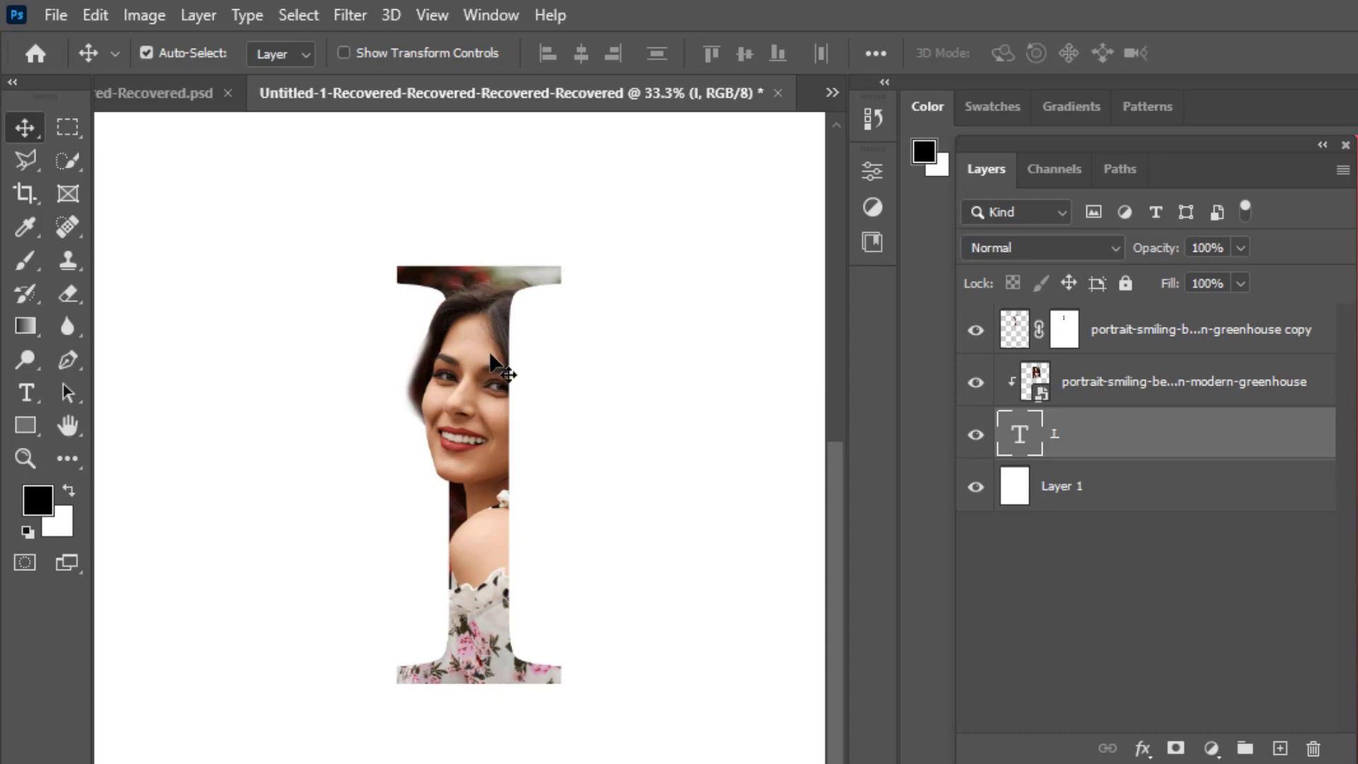
Give the letter I a white 9 px Stroke layer style.
scroll(492, 357, "down", 1)
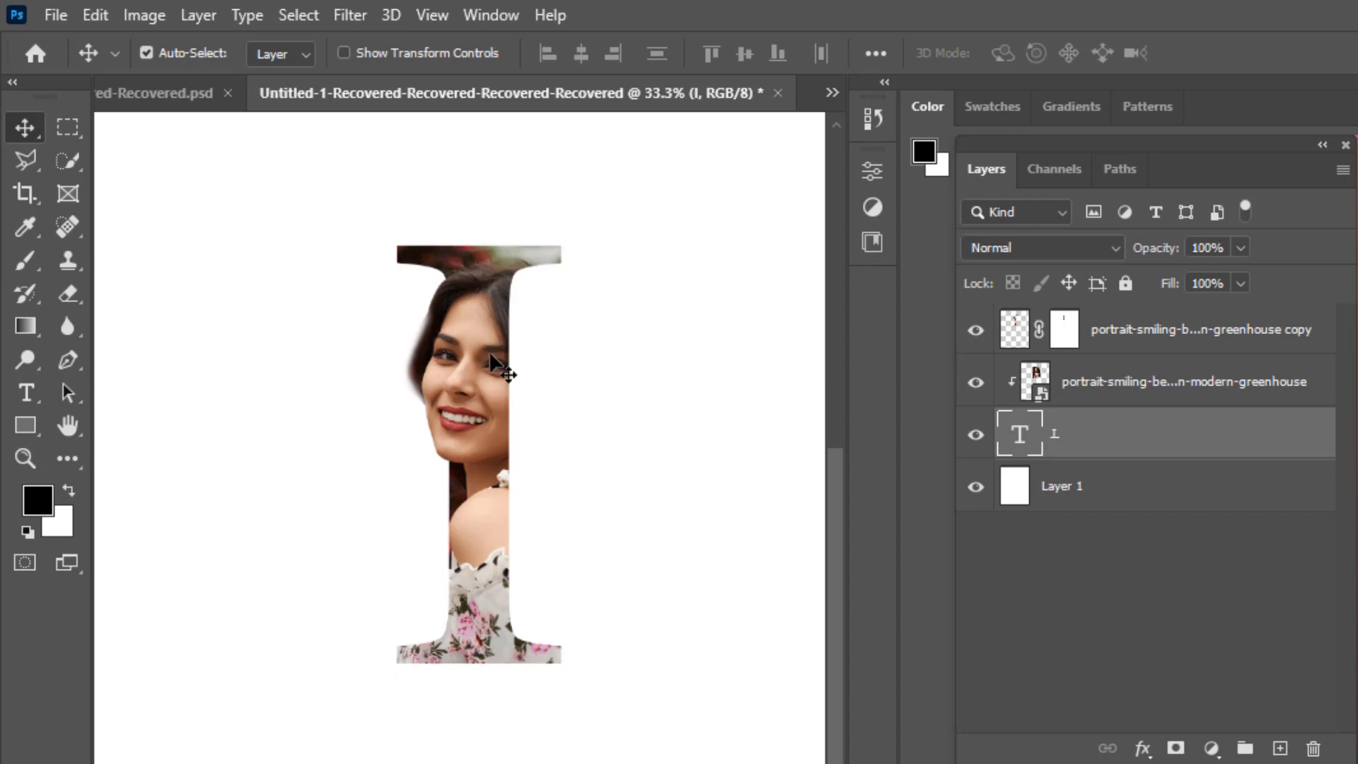
double_click(1088, 429)
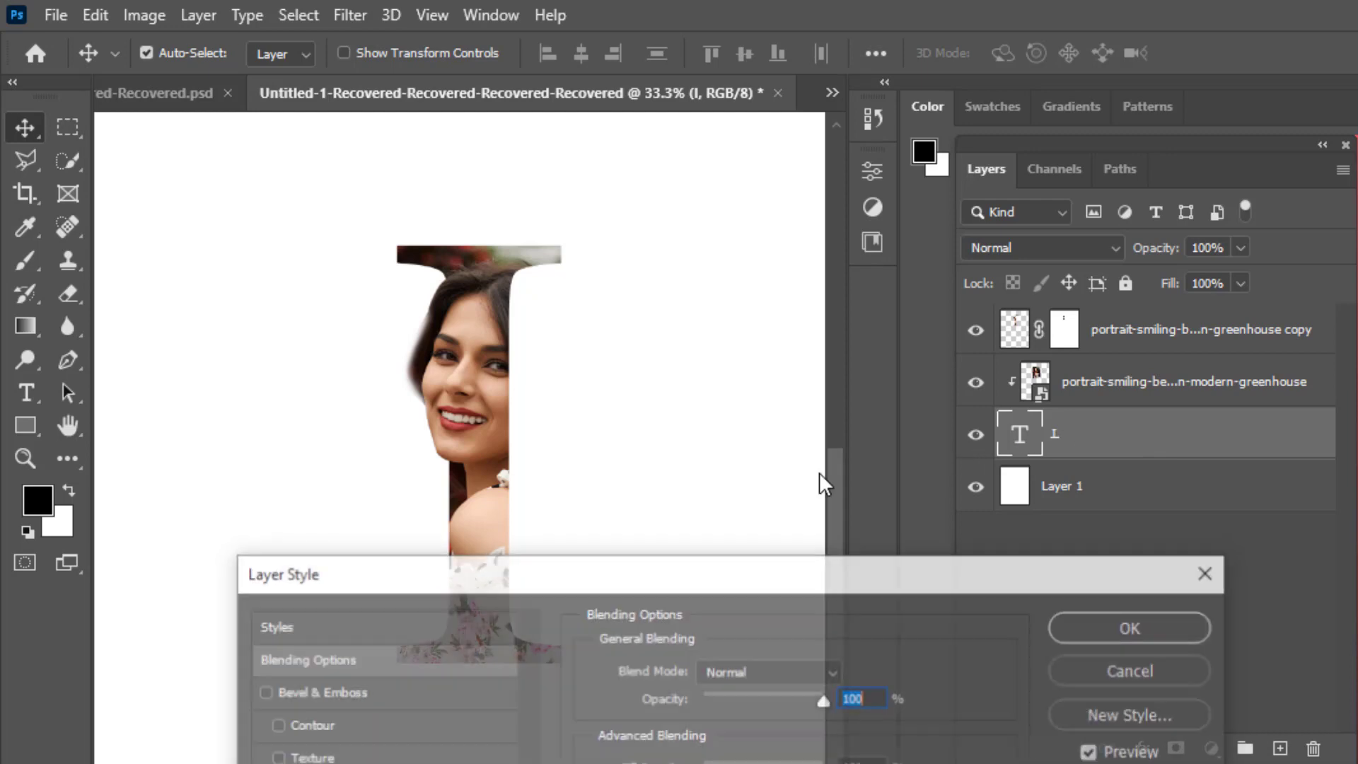
mouse_move(326, 581)
left_mouse_down()
mouse_move(408, 571)
mouse_move(754, 206)
mouse_move(752, 177)
left_mouse_up()
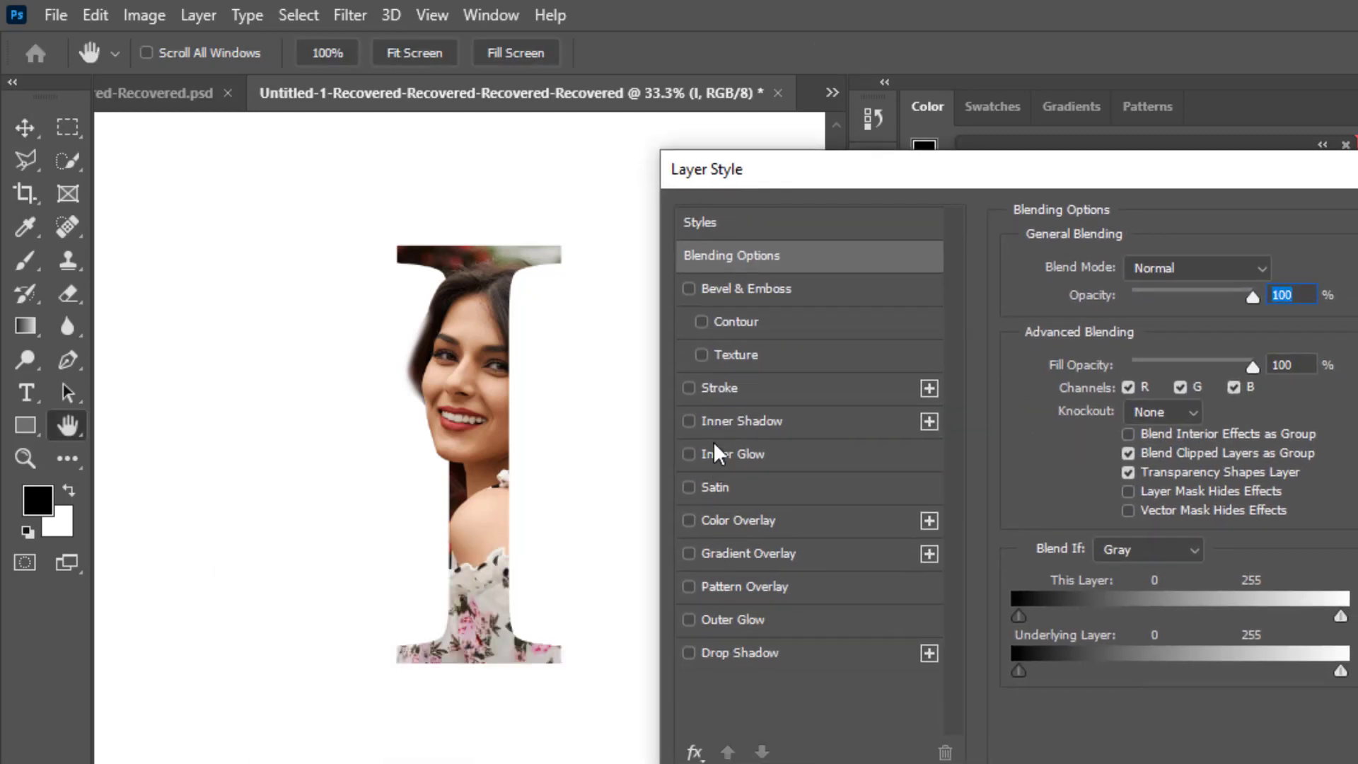
left_click(716, 387)
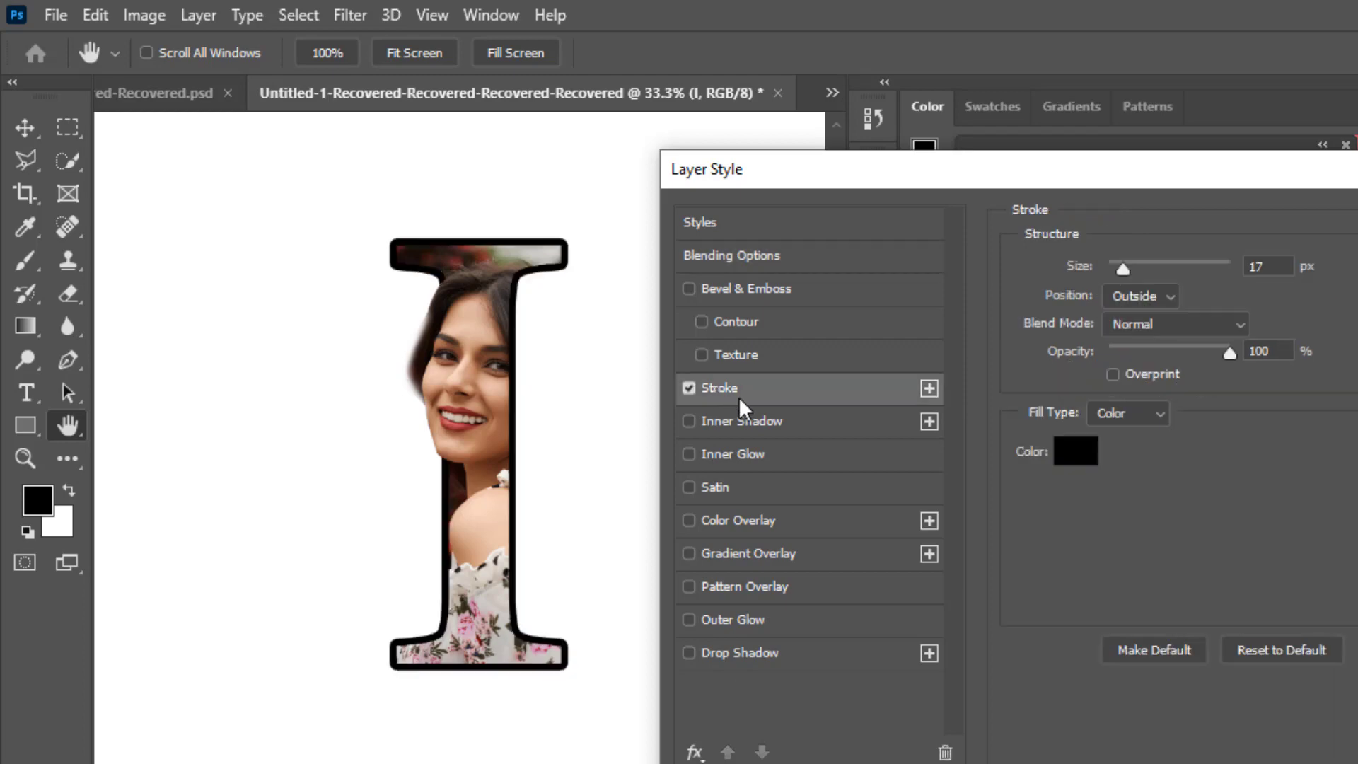
left_click(1077, 451)
left_click_drag(871, 666, 856, 662)
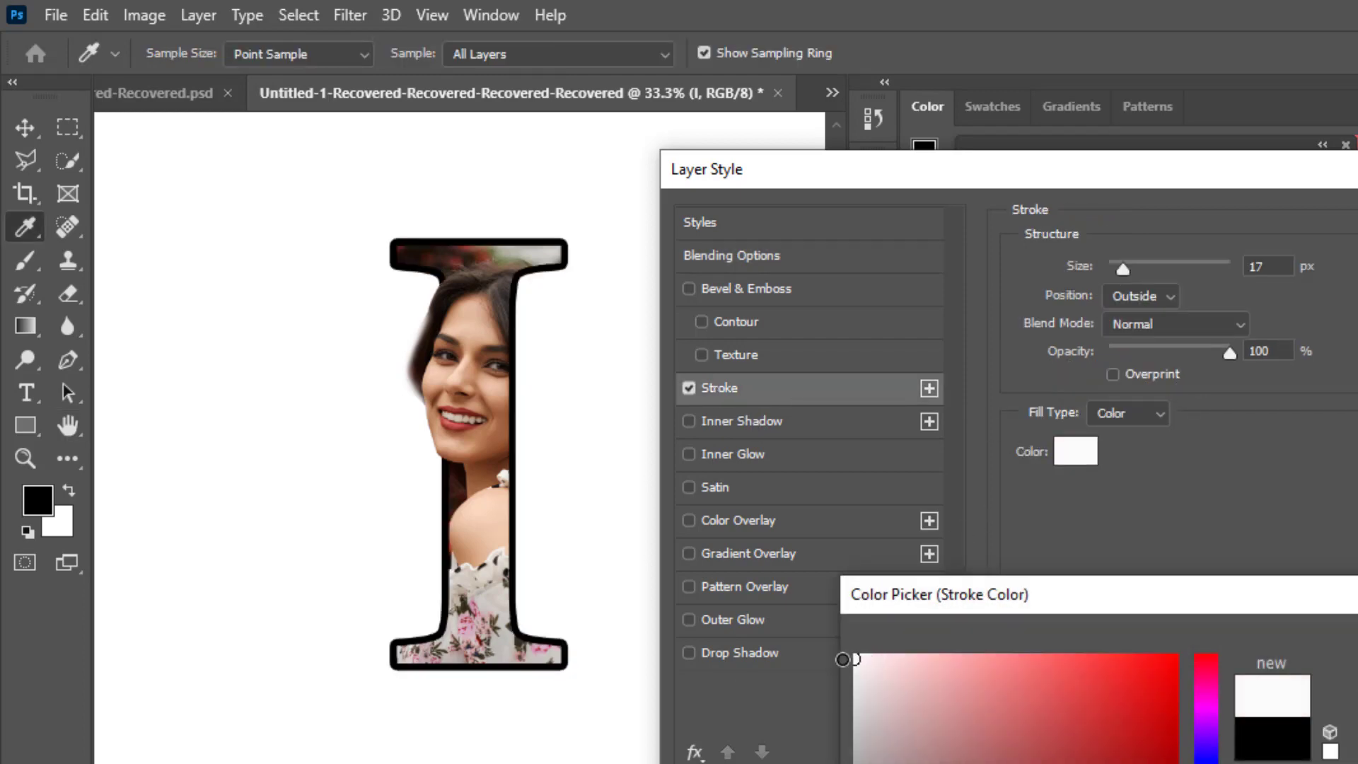
key("Return")
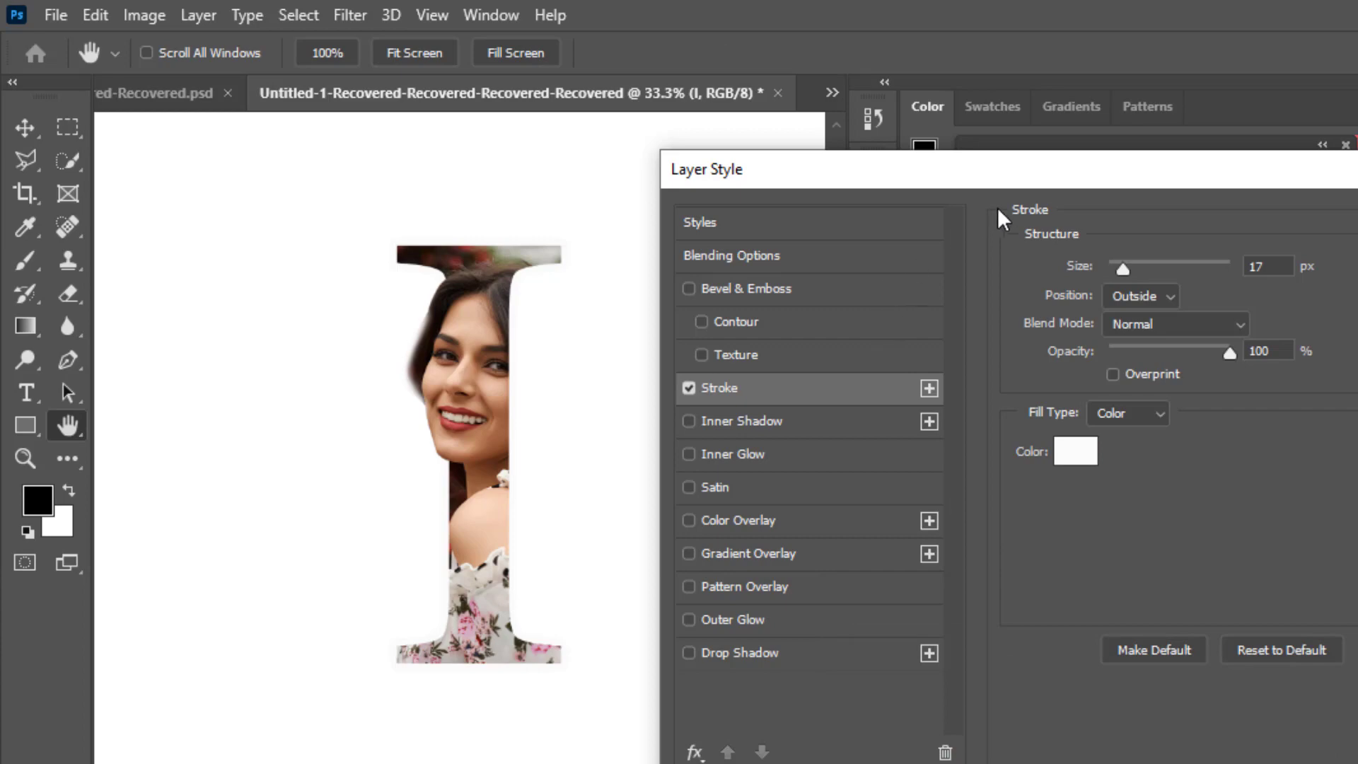
left_click_drag(1124, 272, 1120, 270)
mouse_move(1298, 175)
left_mouse_down()
mouse_move(934, 363)
mouse_move(525, 349)
left_mouse_up()
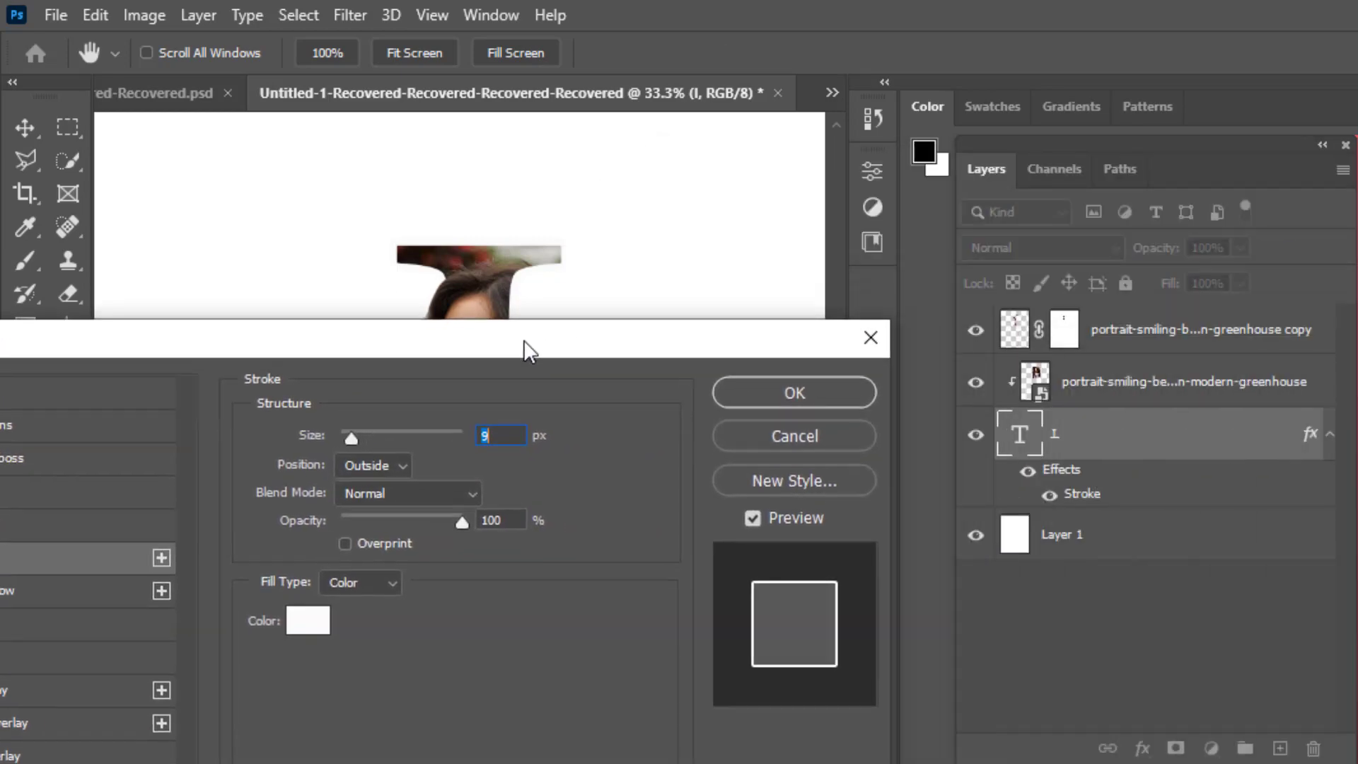
left_click(791, 392)
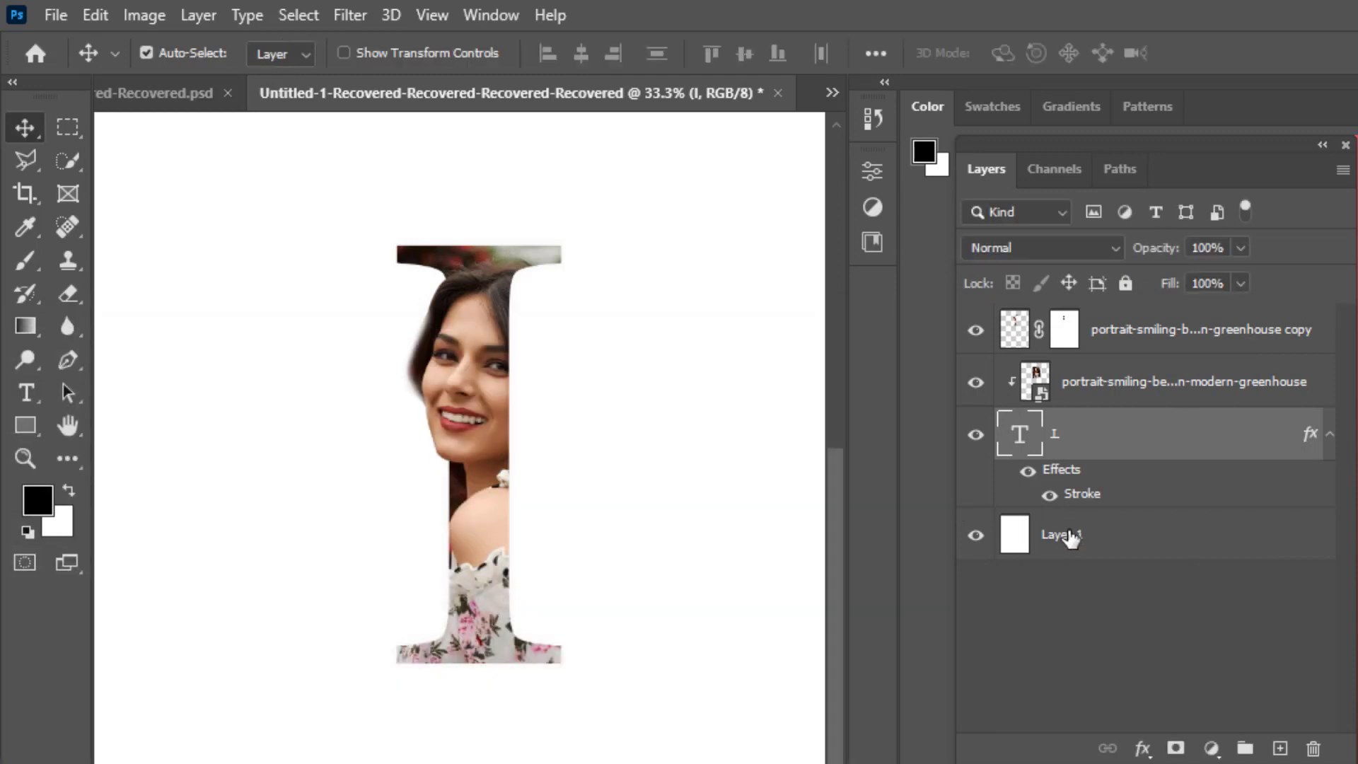
Fill Layer 1 with black and add a new empty layer above it.
left_click(1072, 538)
key("alt+BackSpace")
key("ctrl+shift+alt+n")
Choose the light-cyan Cloud_01 preset from the Cloud group in the Gradient Editor.
key("g")
left_click(214, 51)
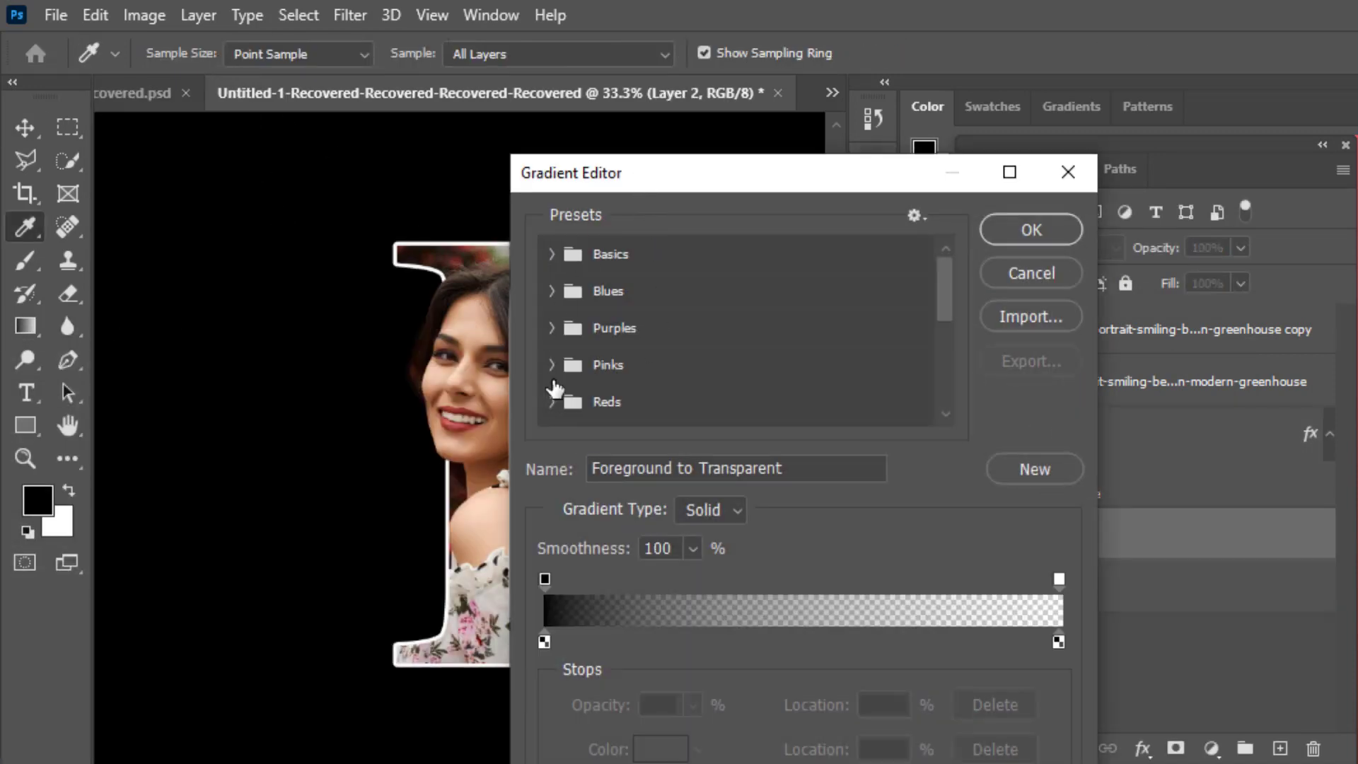
scroll(559, 390, "down", 3)
scroll(559, 393, "down", 3)
scroll(570, 393, "down", 1)
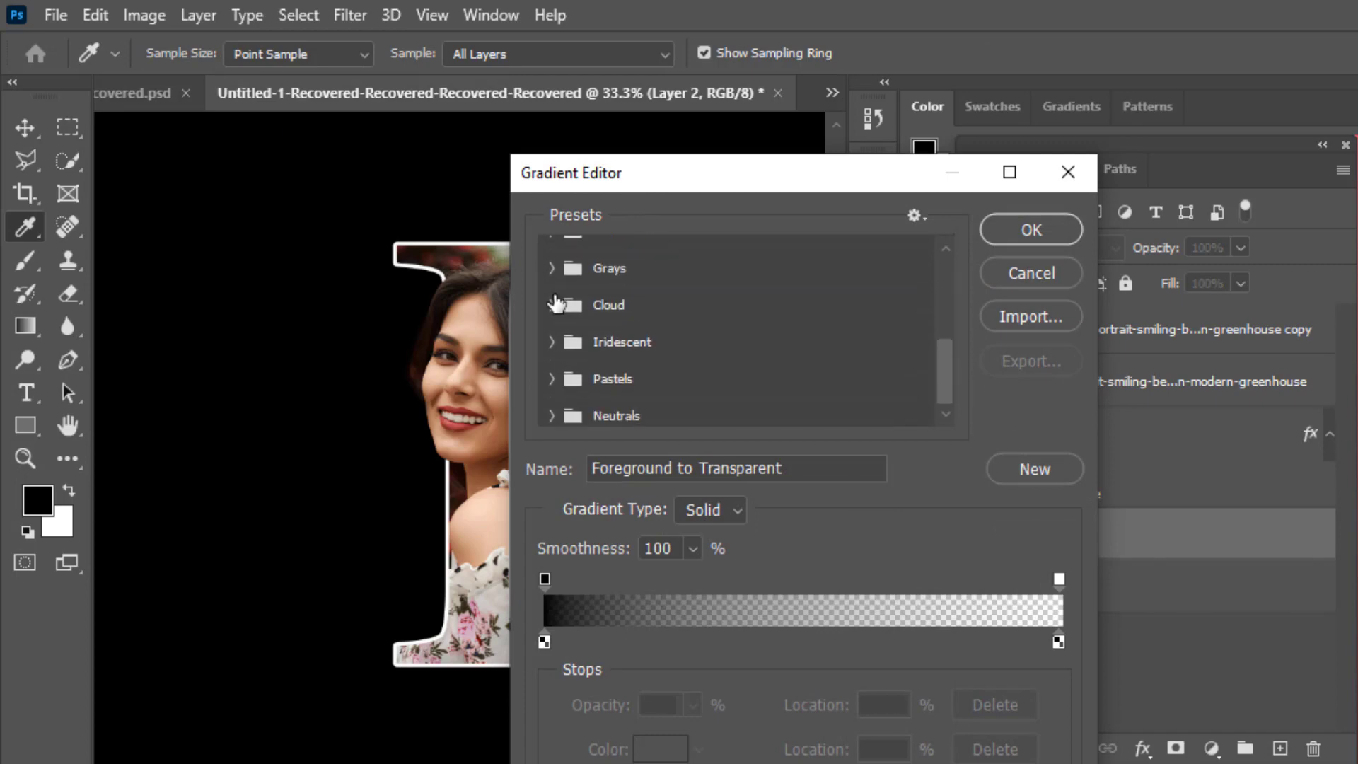
left_click(556, 304)
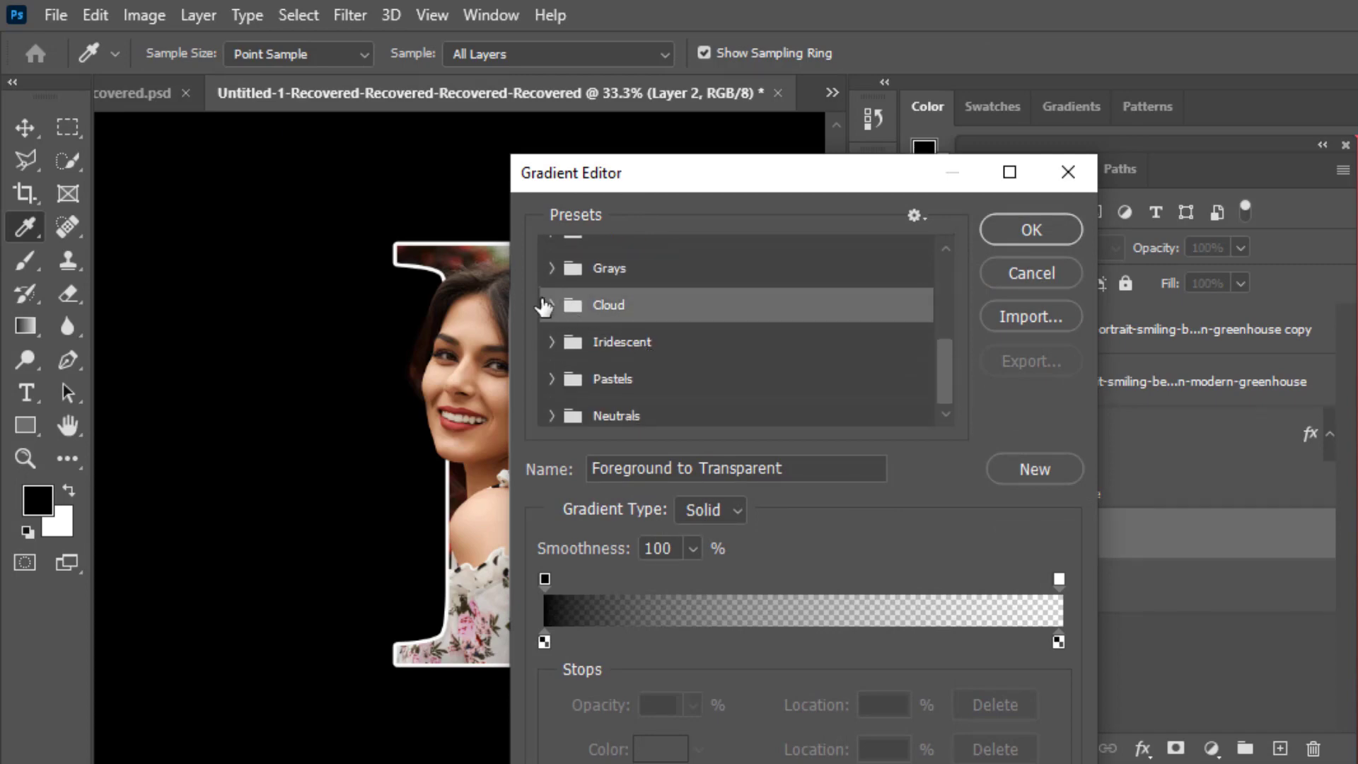
left_click(552, 305)
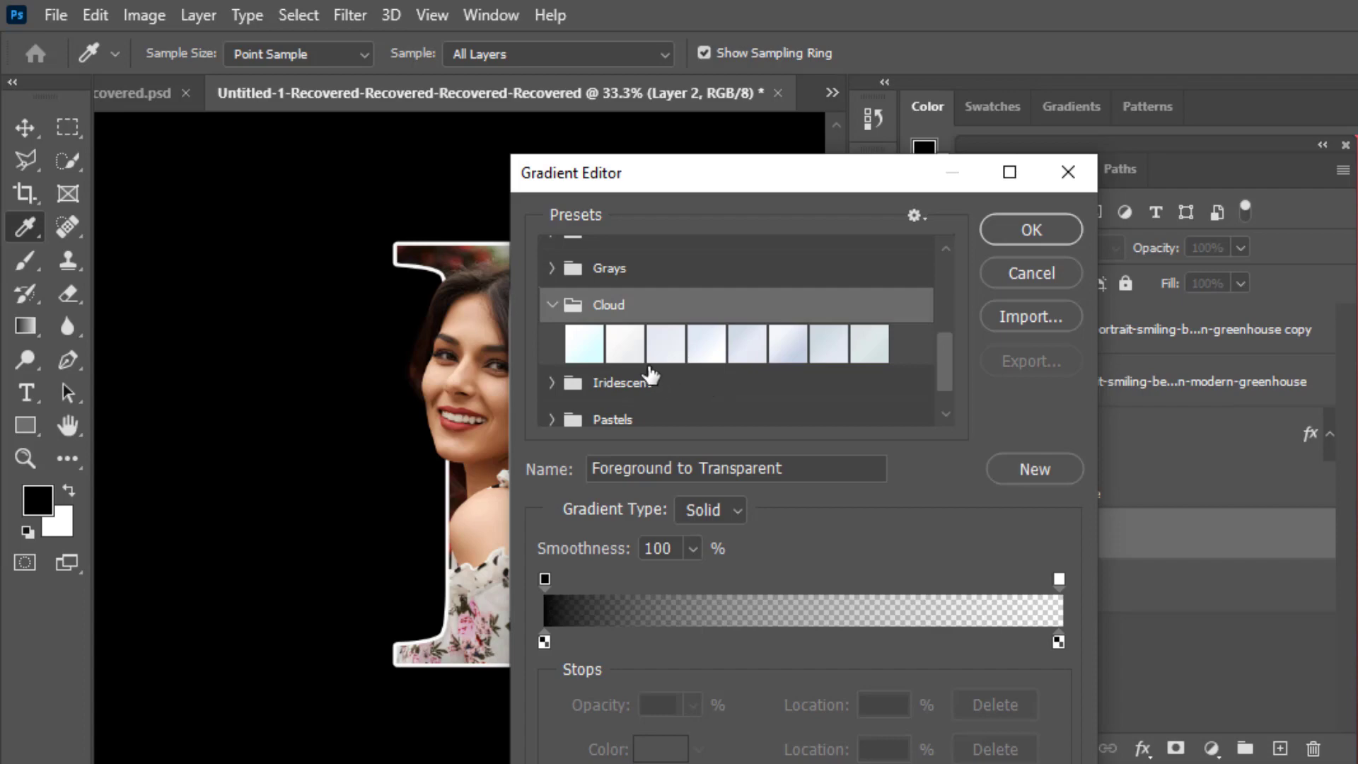
left_click(585, 344)
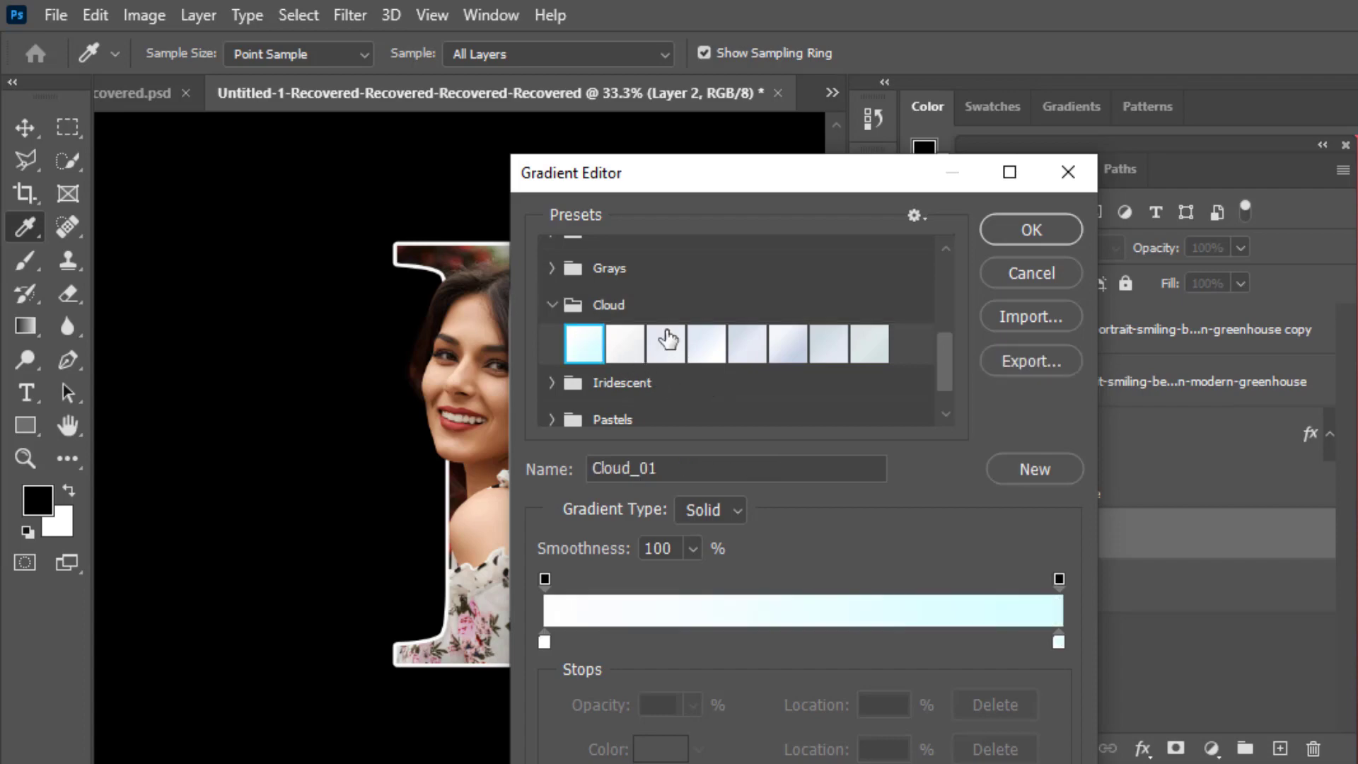
left_click(1030, 227)
Replace a diagonal trial with a radial gradient drawn outward from the letter's centre on Layer 2.
left_click_drag(396, 489, 855, 283)
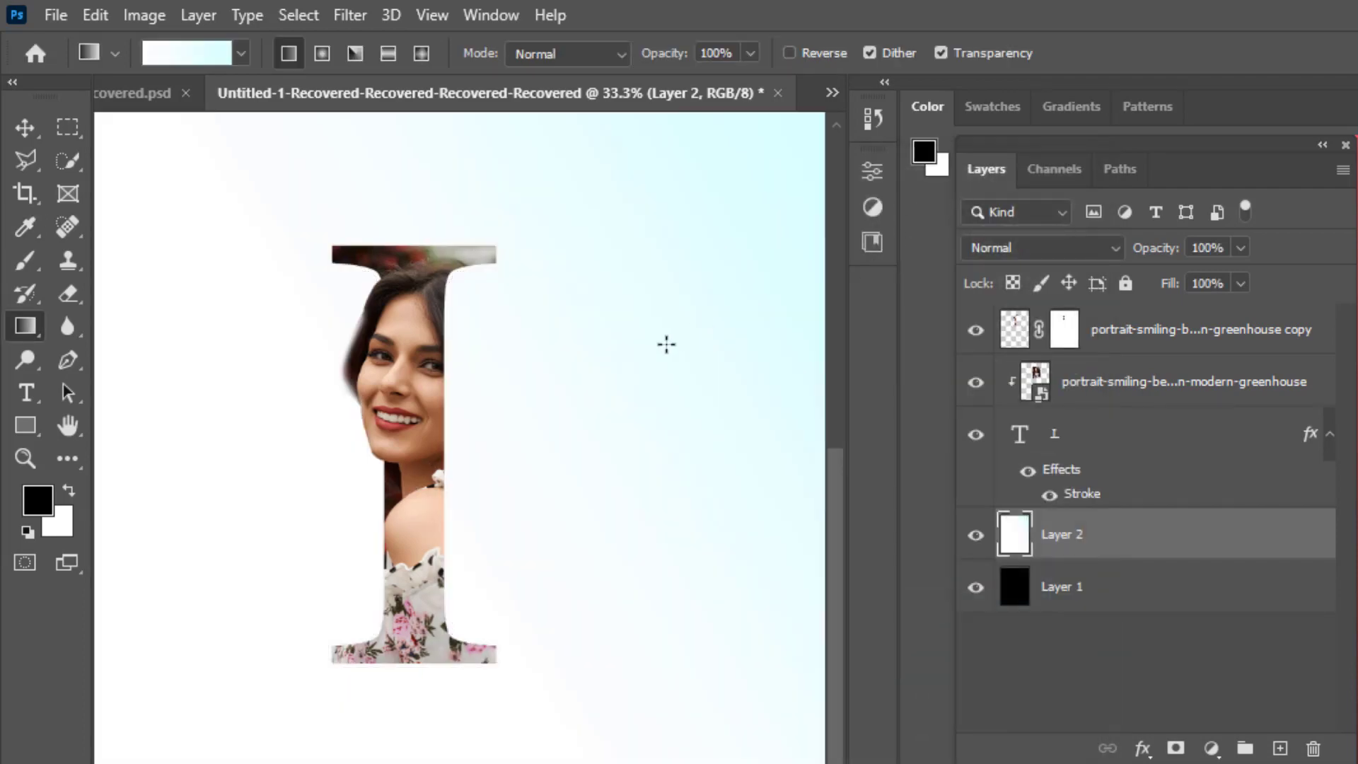
left_click_drag(458, 445, 527, 428)
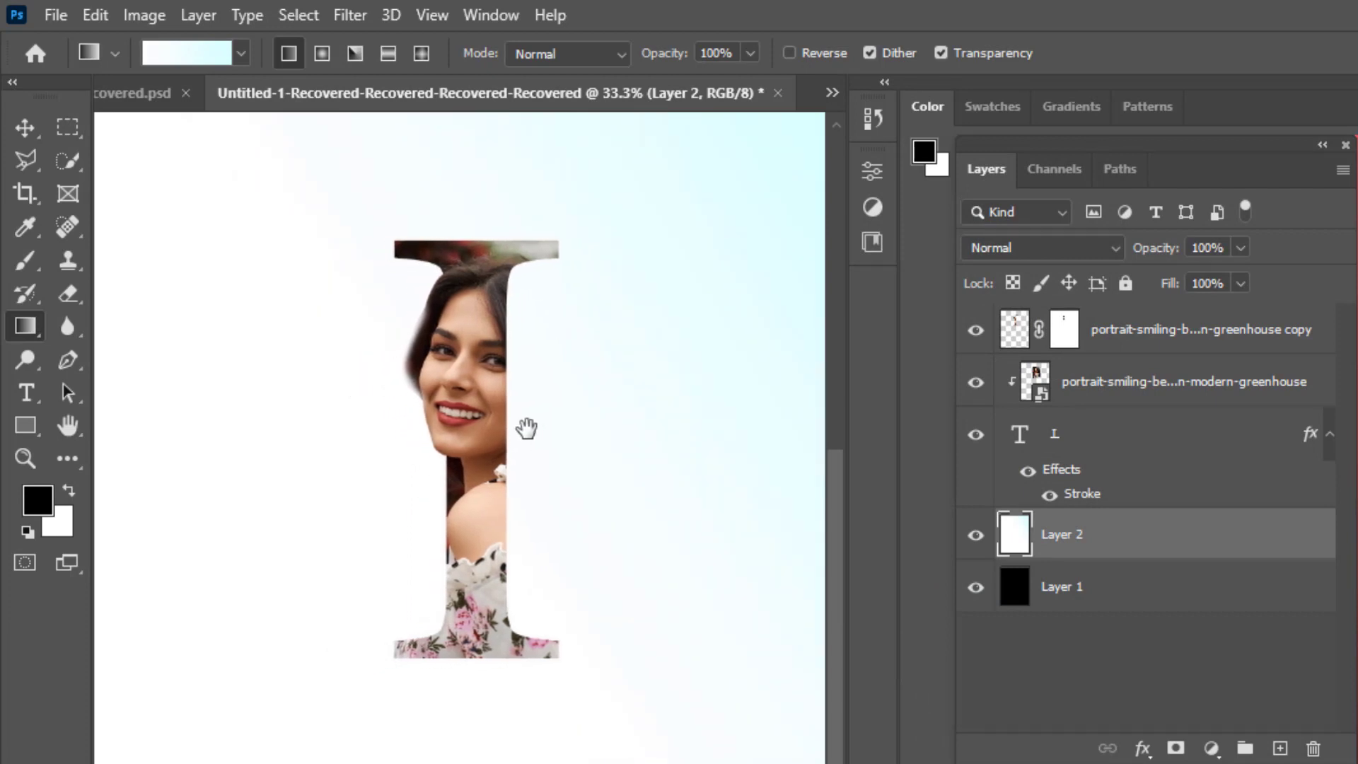
key("Delete")
left_click(322, 53)
left_click_drag(462, 469, 651, 269)
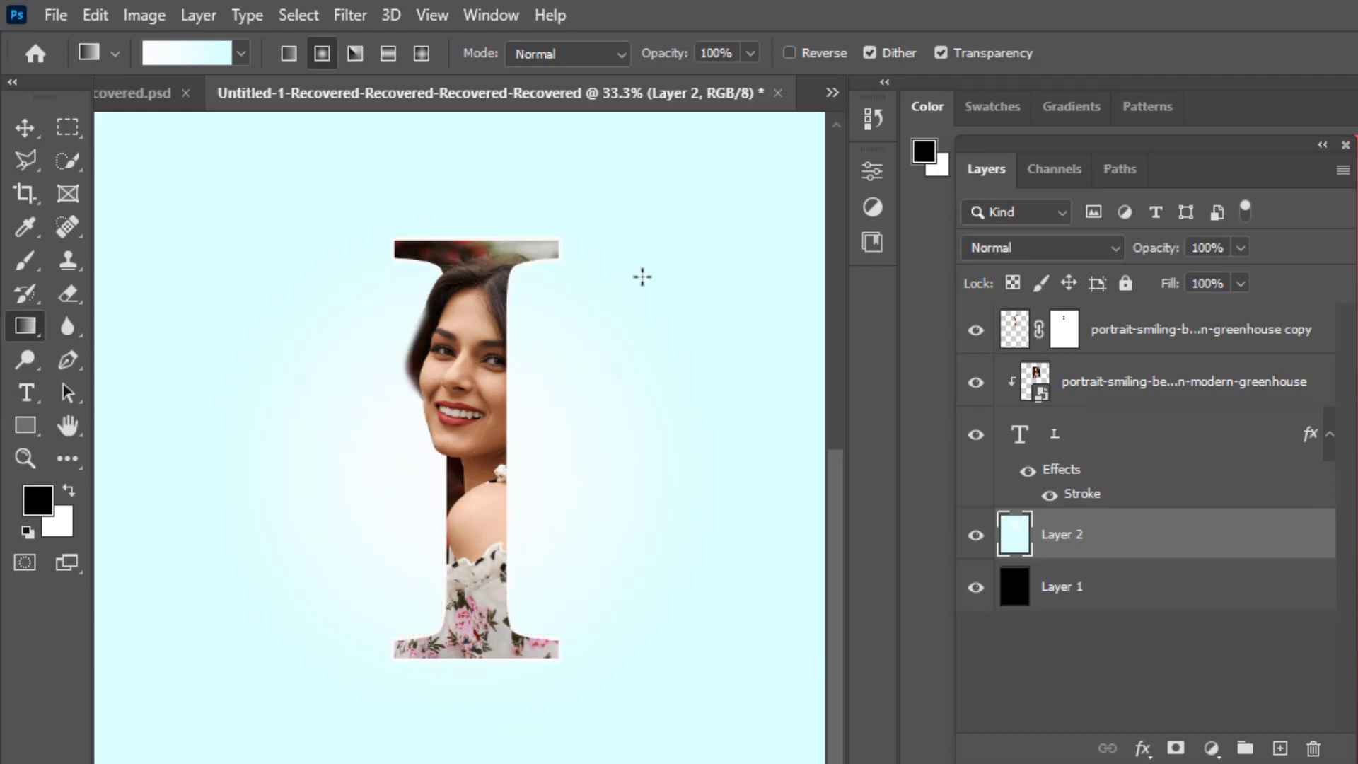
scroll(700, 359, "down", 1)
scroll(700, 359, "up", 1)
left_click(25, 127)
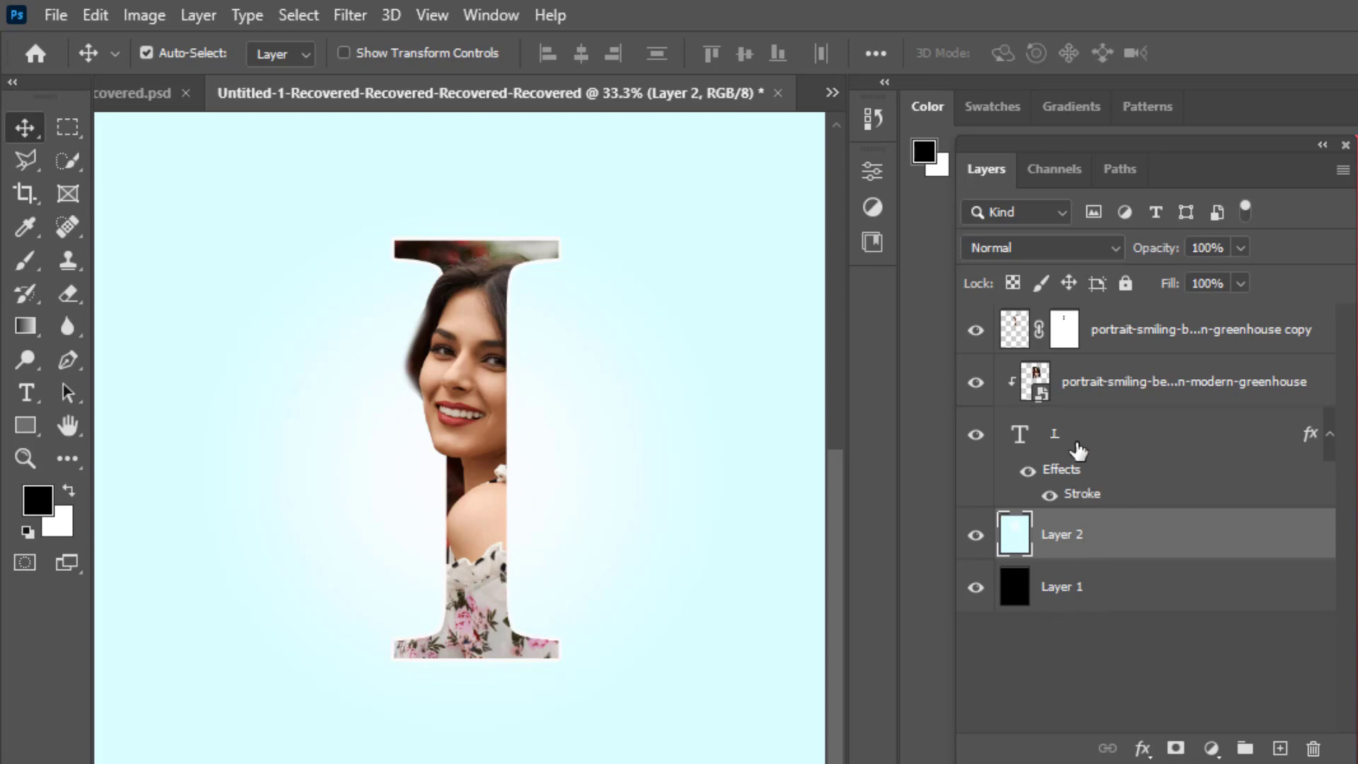
Enable a Drop Shadow effect on the letter I text layer.
left_click(1106, 446)
double_click(1106, 446)
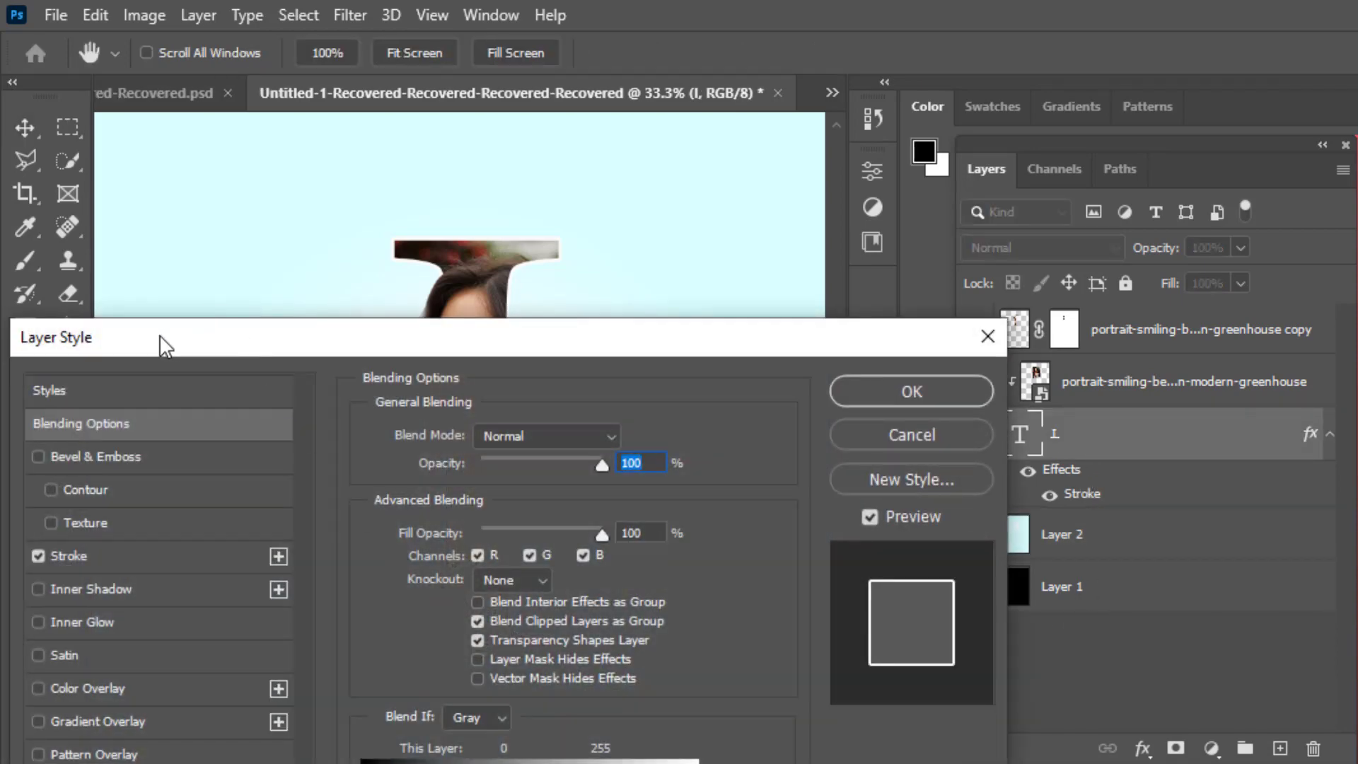
mouse_move(165, 345)
left_mouse_down()
mouse_move(782, 215)
mouse_move(779, 195)
left_mouse_up()
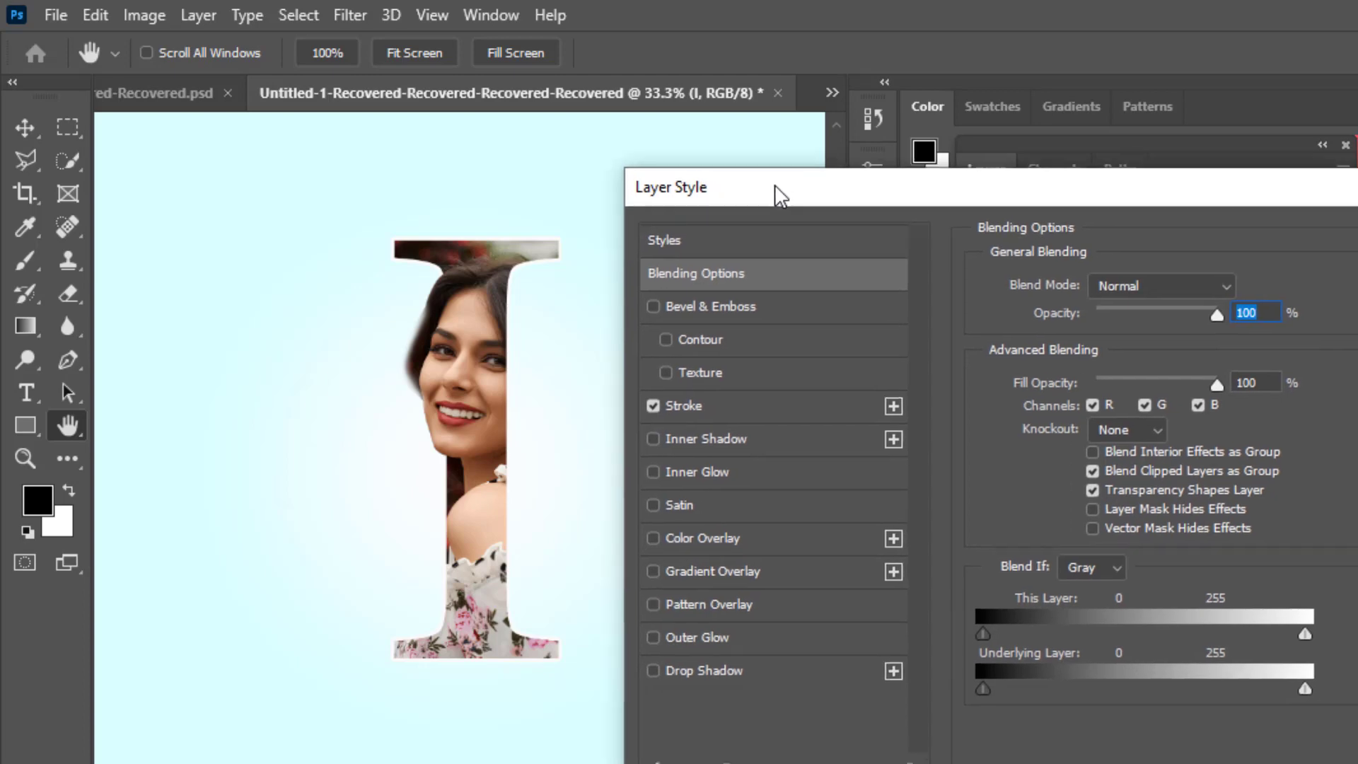
left_click(668, 672)
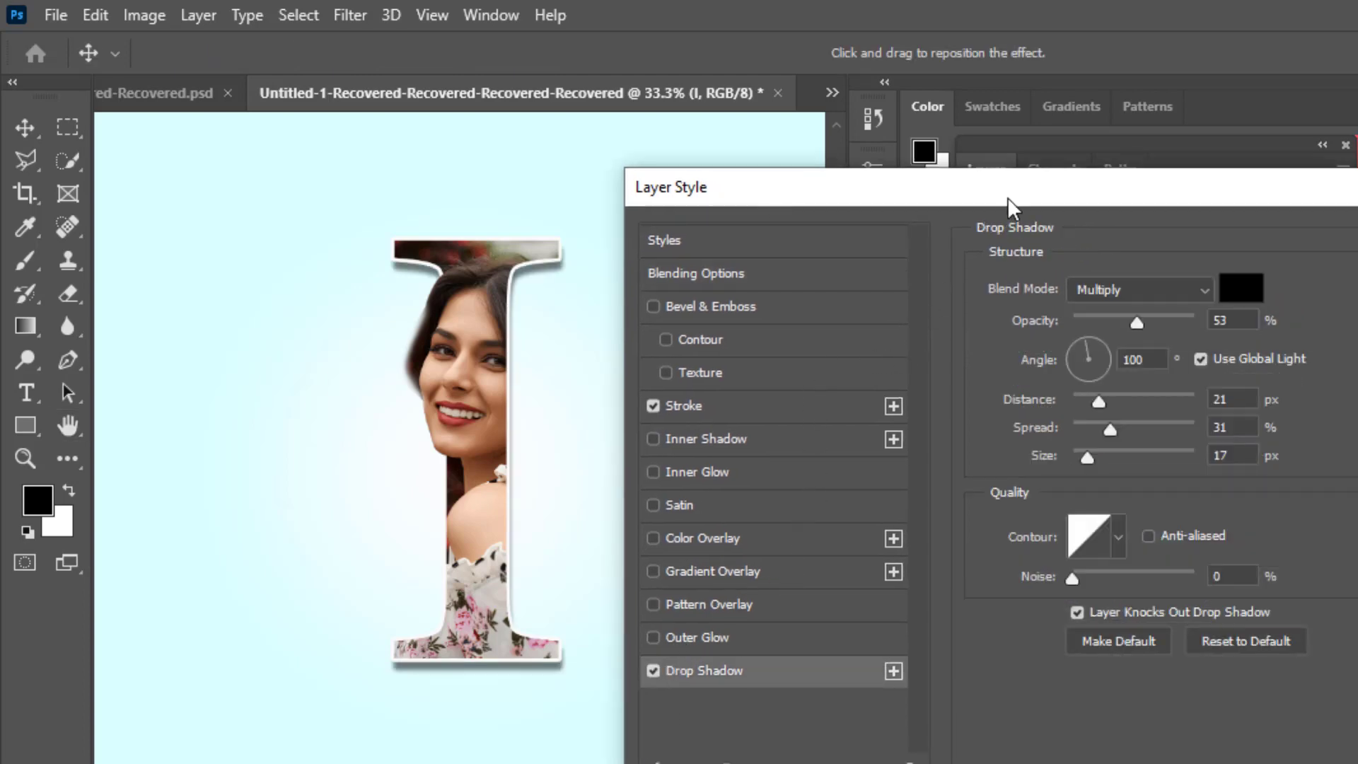
Set the shadow to 90° angle, 67% opacity, distance 10, spread 47, size 21, and apply.
mouse_move(1007, 197)
left_mouse_down()
mouse_move(778, 446)
mouse_move(625, 467)
left_mouse_up()
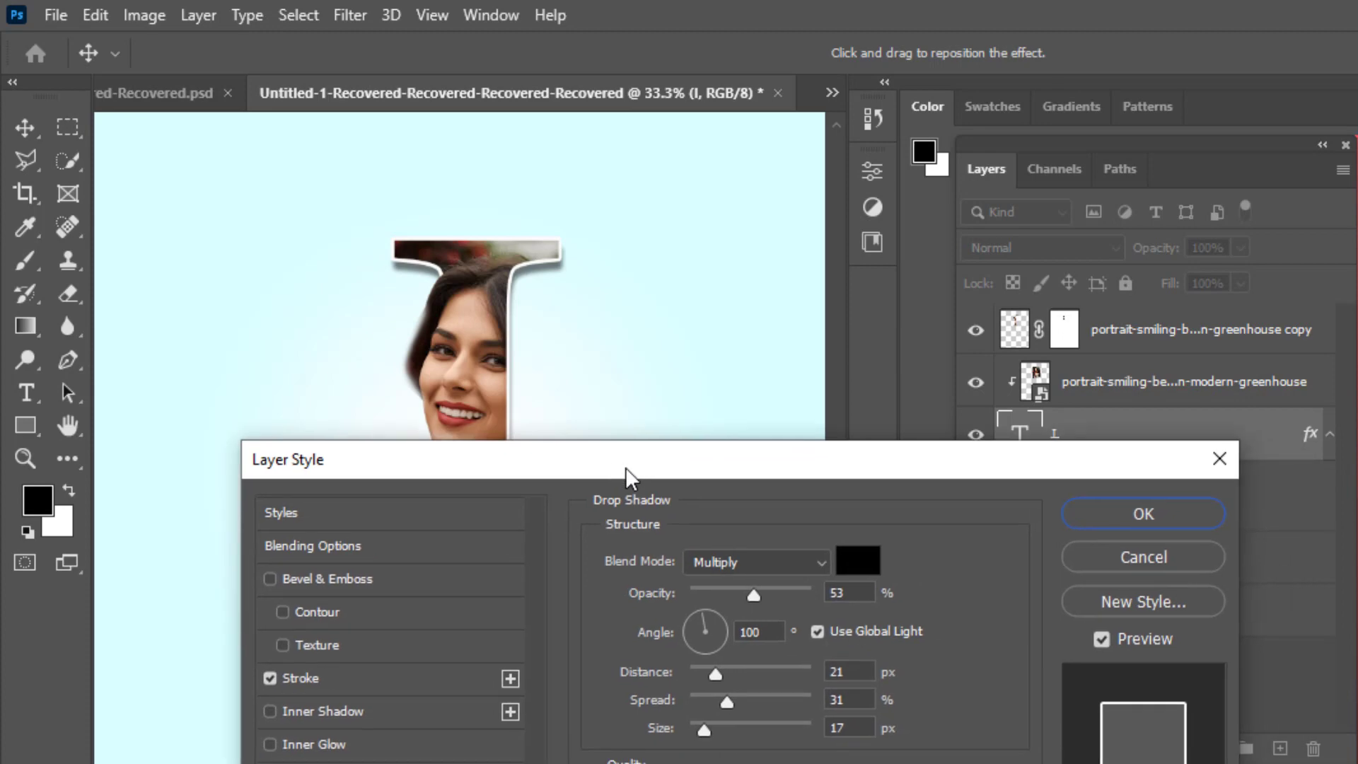
left_click(697, 614)
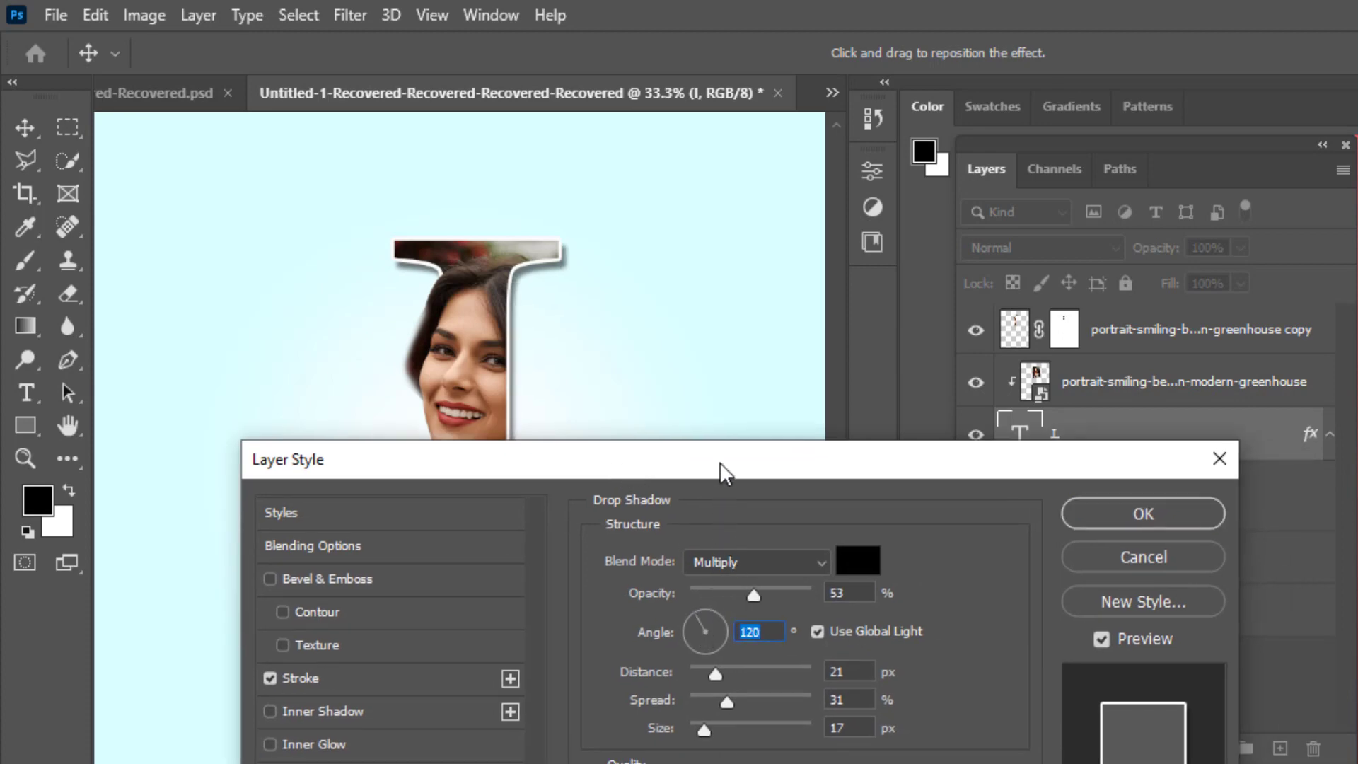
mouse_move(724, 473)
left_mouse_down()
mouse_move(727, 716)
mouse_move(727, 627)
mouse_move(1079, 279)
left_mouse_up()
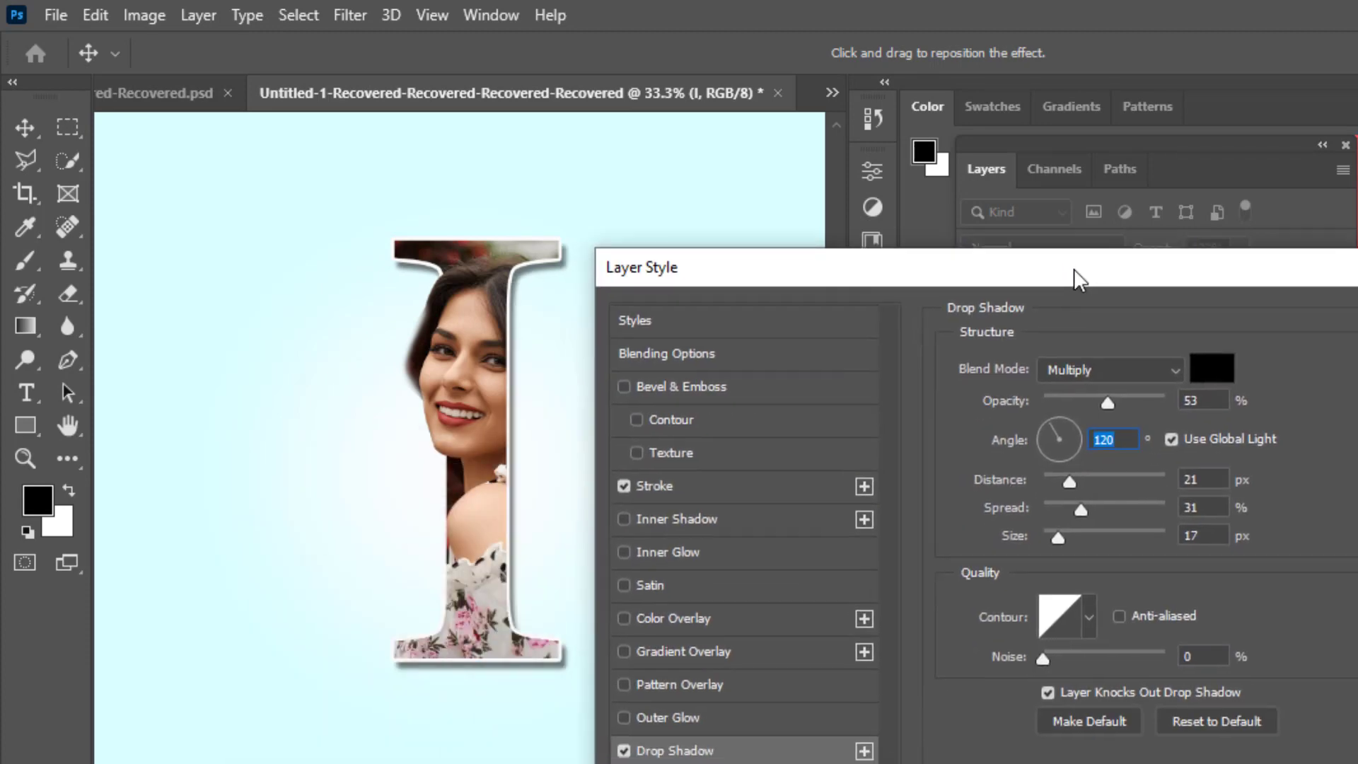
left_click_drag(1052, 424, 1054, 422)
mouse_move(1104, 269)
left_mouse_down()
mouse_move(529, 654)
mouse_move(530, 761)
mouse_move(479, 661)
mouse_move(298, 503)
left_mouse_up()
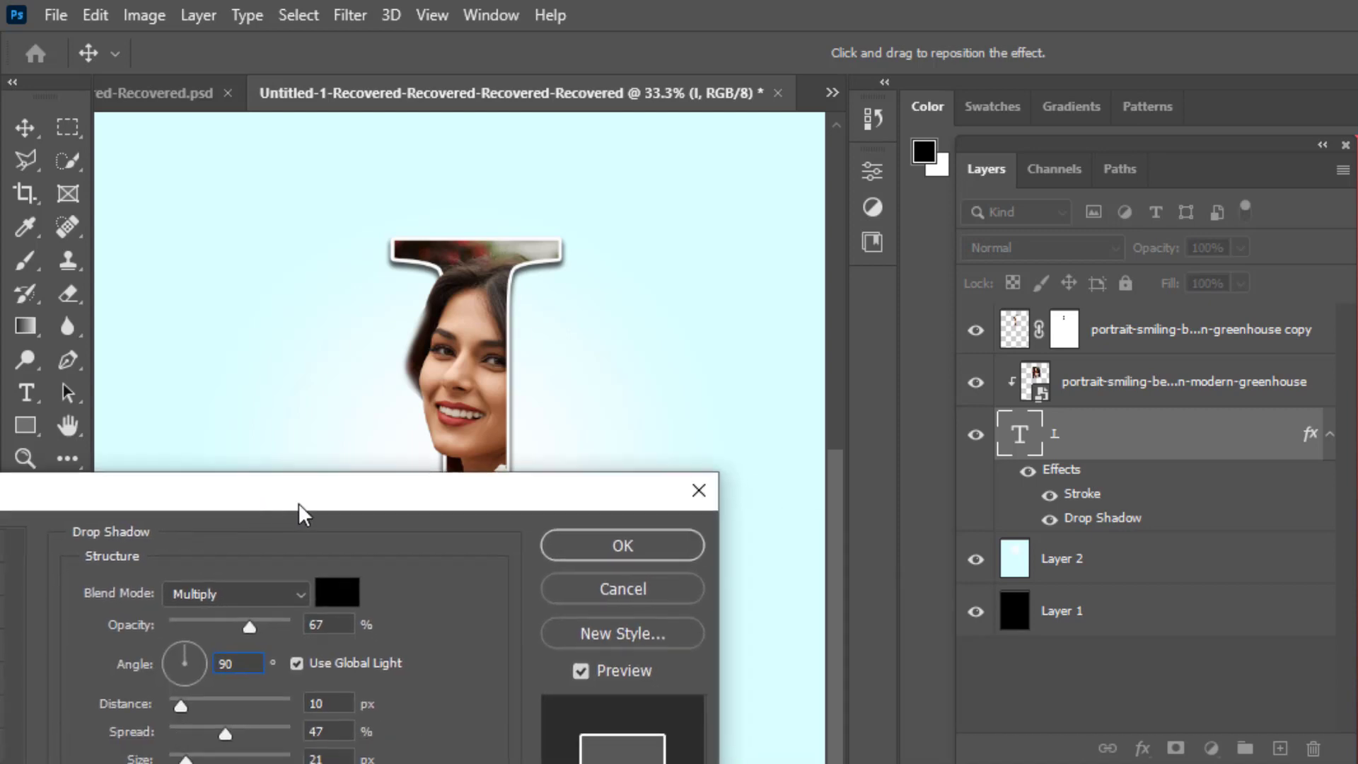
left_click(614, 549)
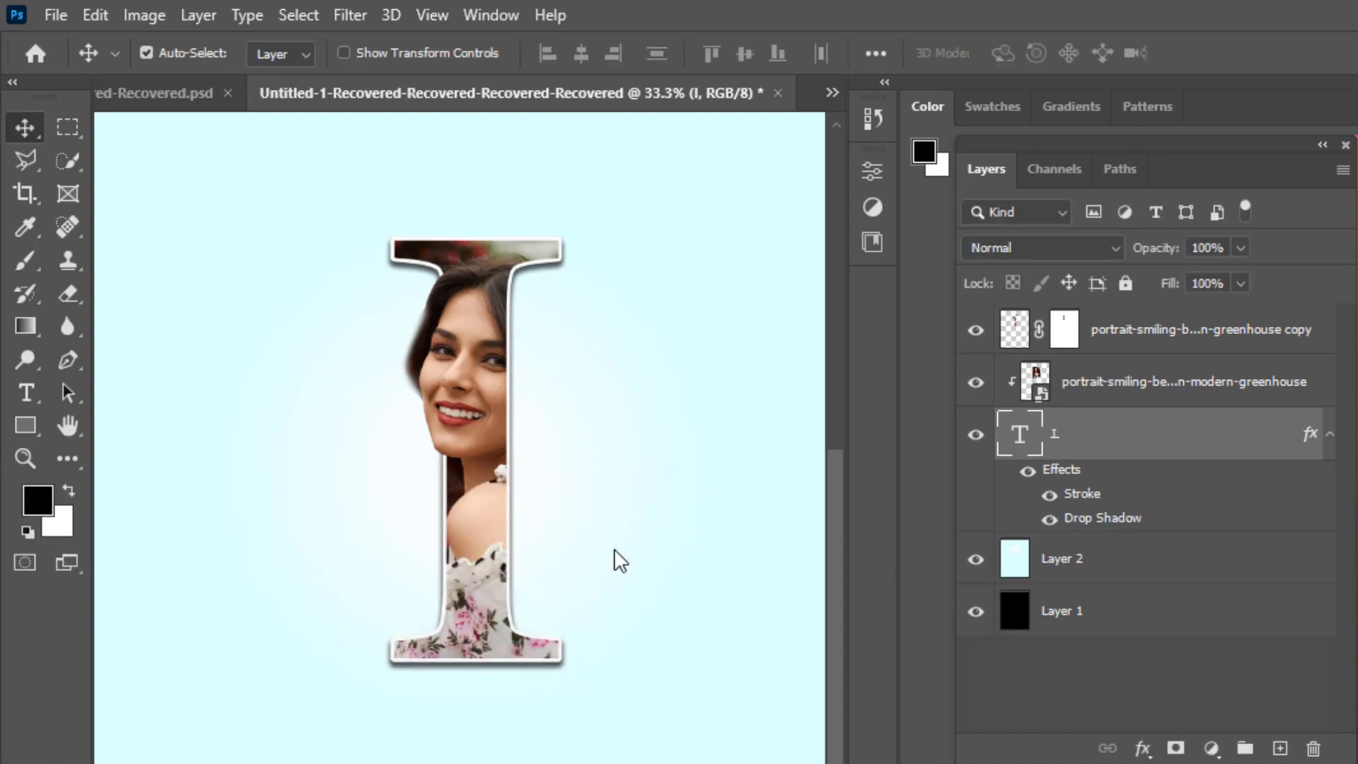
scroll(612, 549, "up", 2)
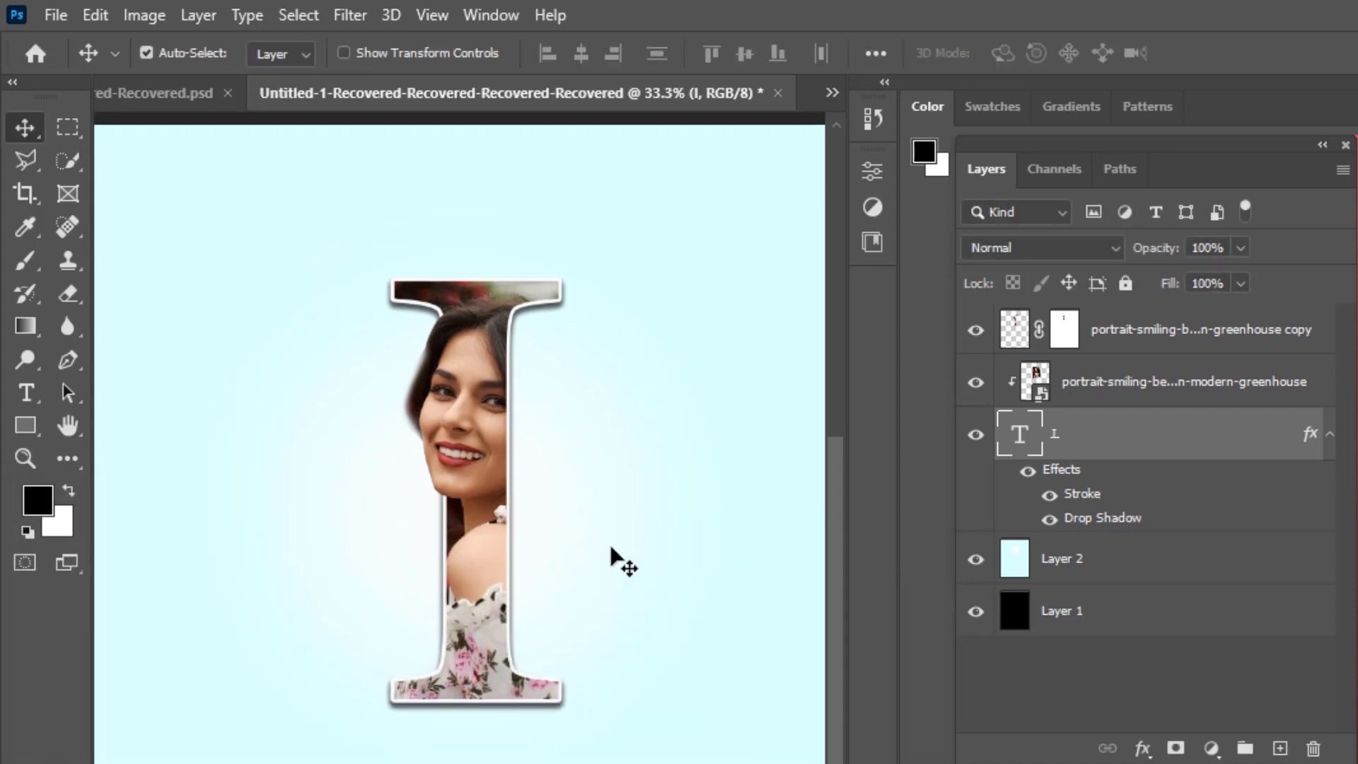